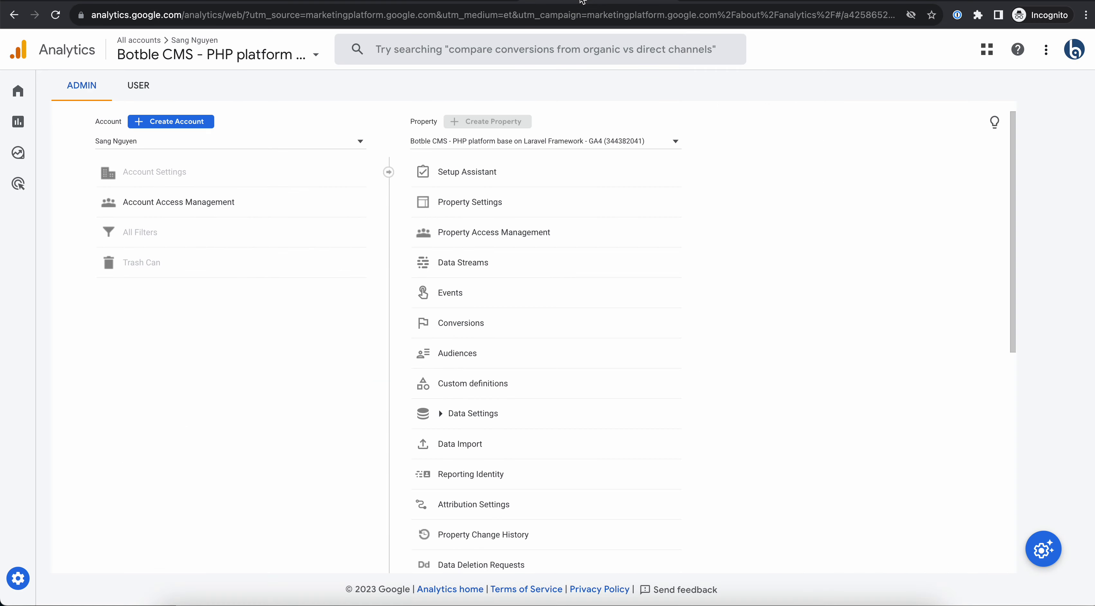
# Open the property's web data stream details in Google Analytics and copy its measurement ID
pyautogui.moveTo(10, 586)
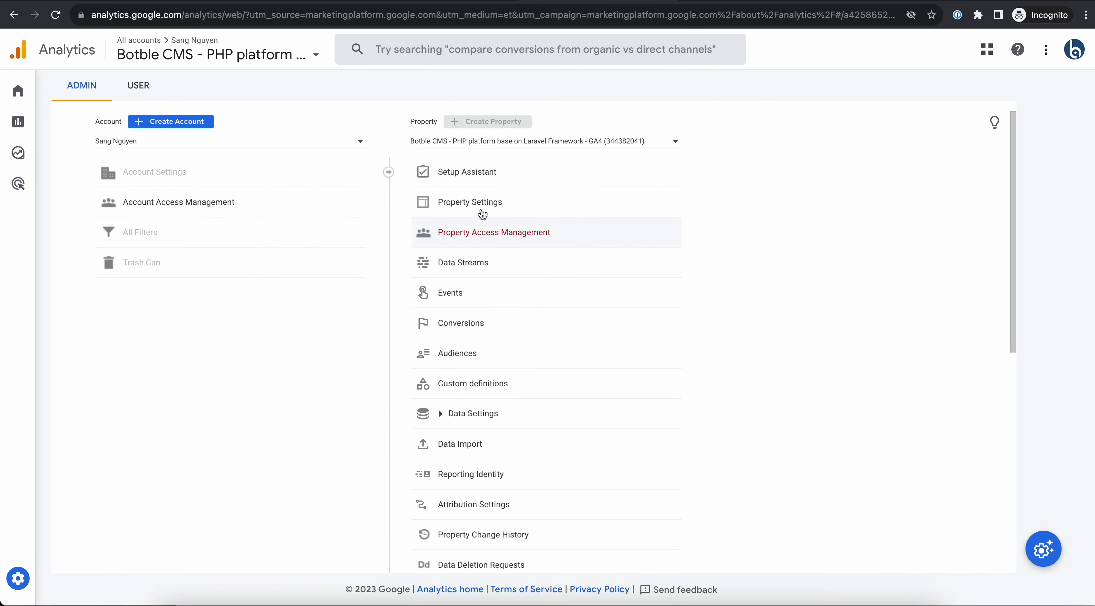
pyautogui.click(483, 269)
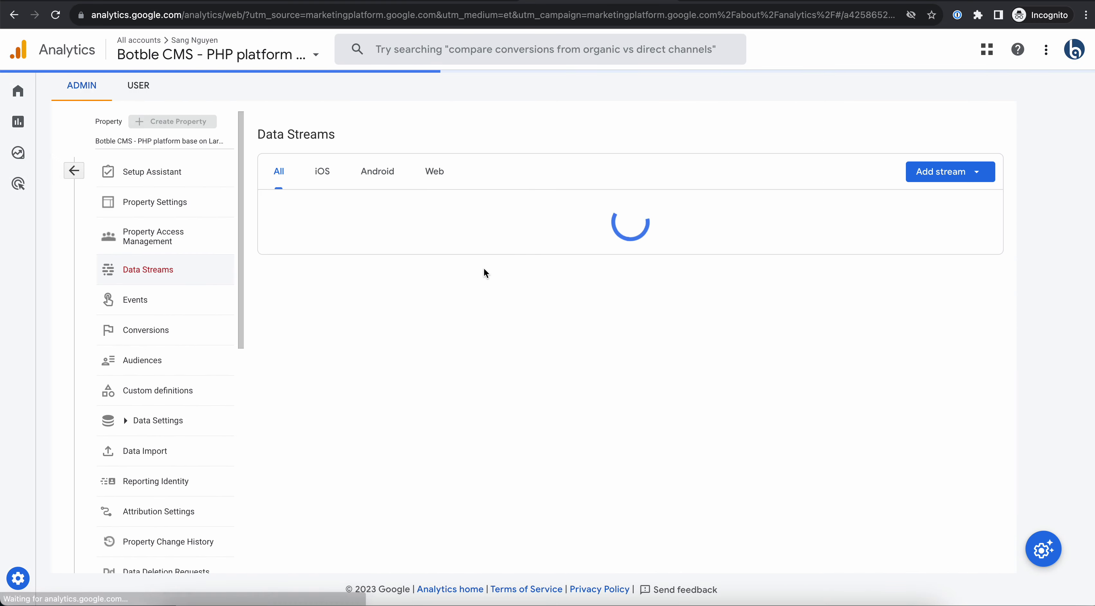
pyautogui.click(492, 219)
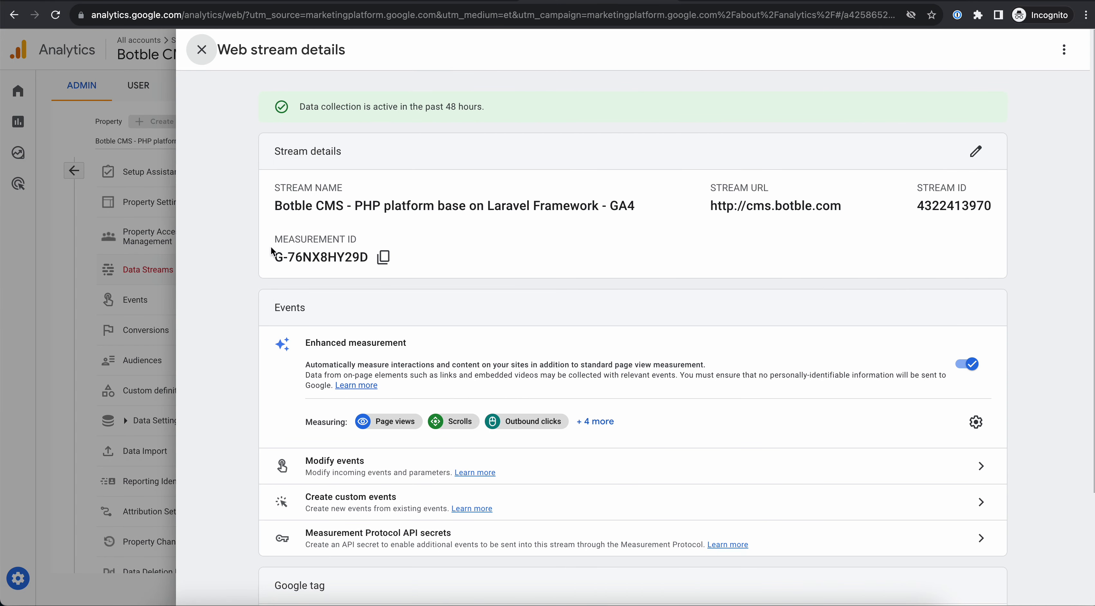
pyautogui.moveTo(271, 247); pyautogui.dragTo(338, 257)
pyautogui.click(384, 258)
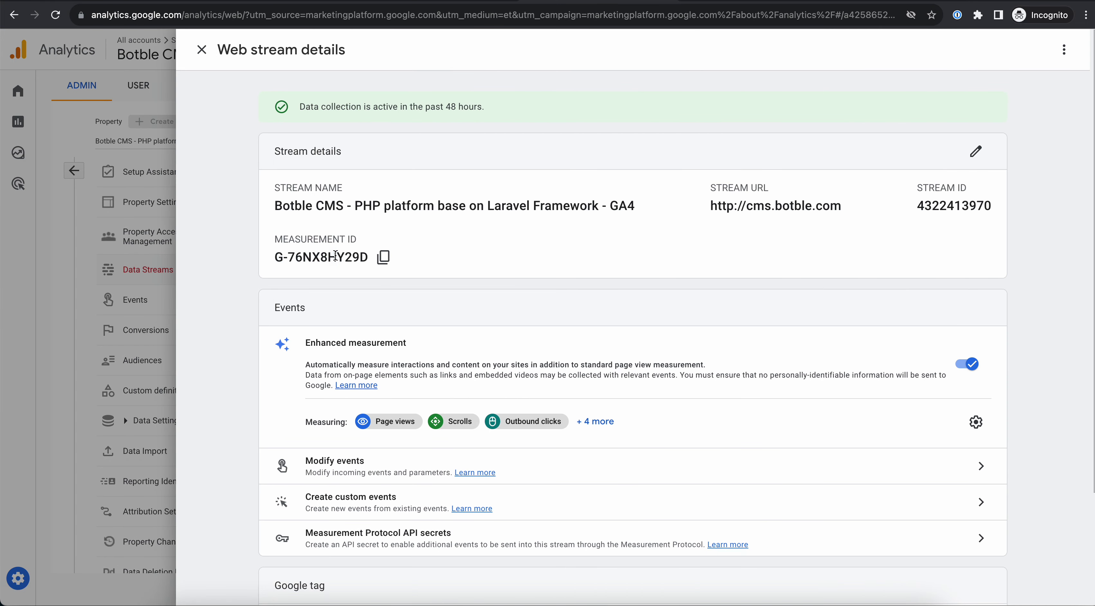
pyautogui.click(384, 259)
# Switch to the CMS general settings and paste the measurement ID as the Google tag ID
pyautogui.hotkey('ctrl', 'Tab')
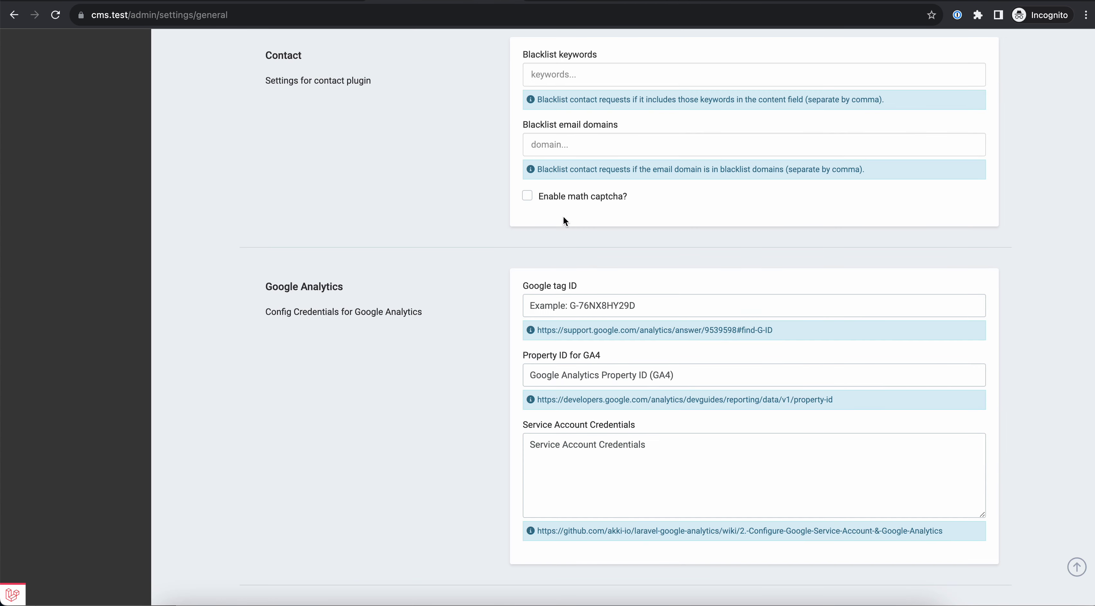
pyautogui.click(584, 305)
pyautogui.hotkey('ctrl', 'v')
# From the Botble documentation, follow the Property ID link and examine Google's instructions for finding a GA4 property ID
pyautogui.hotkey('ctrl', 'Tab')
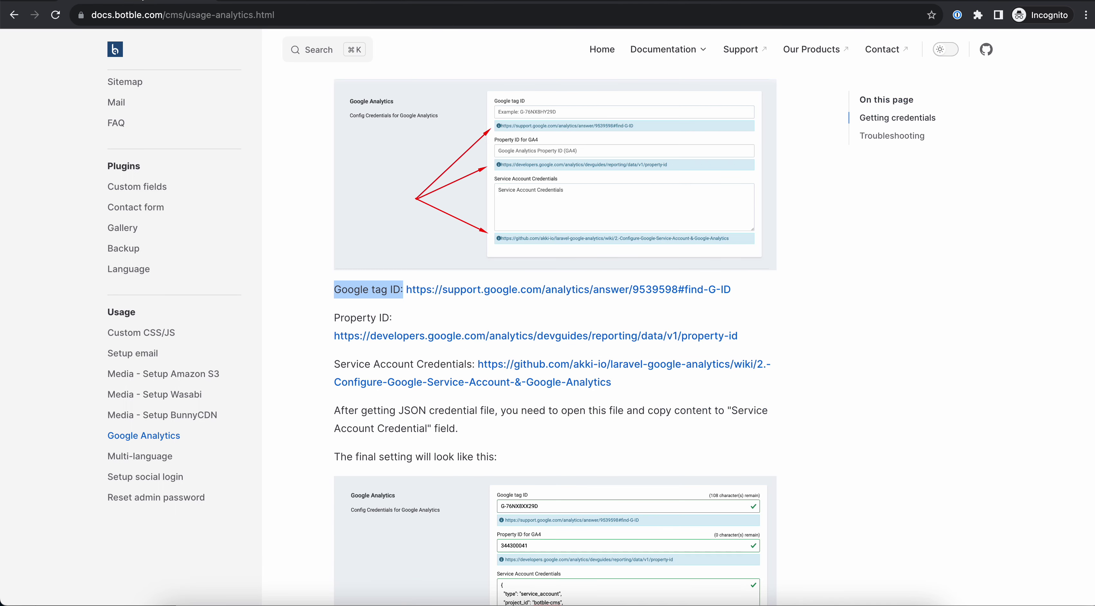
pyautogui.moveTo(324, 304); pyautogui.dragTo(400, 311)
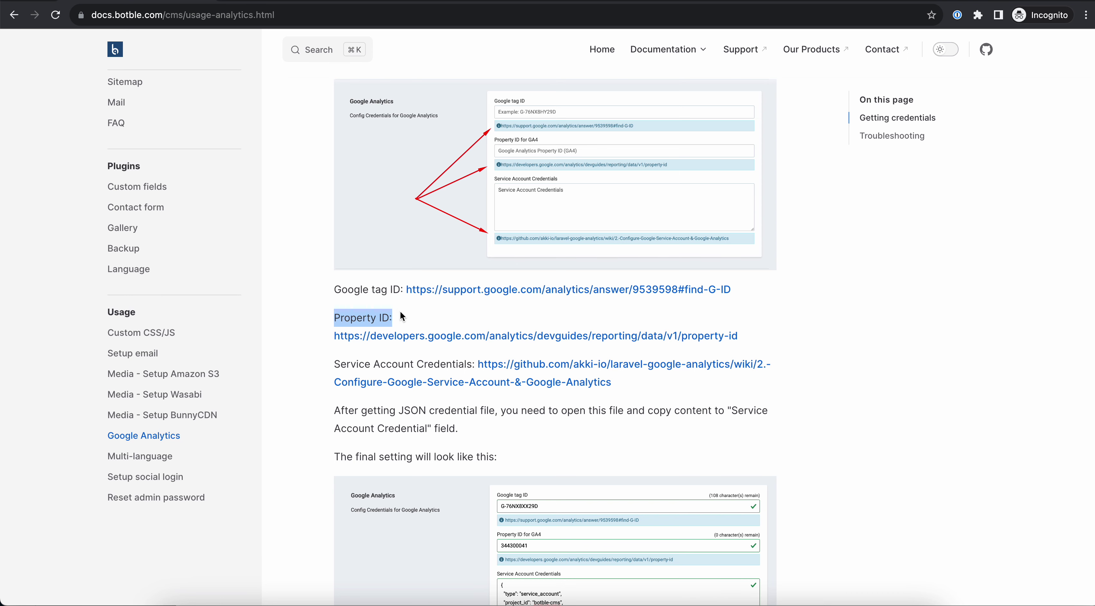
pyautogui.click(468, 317)
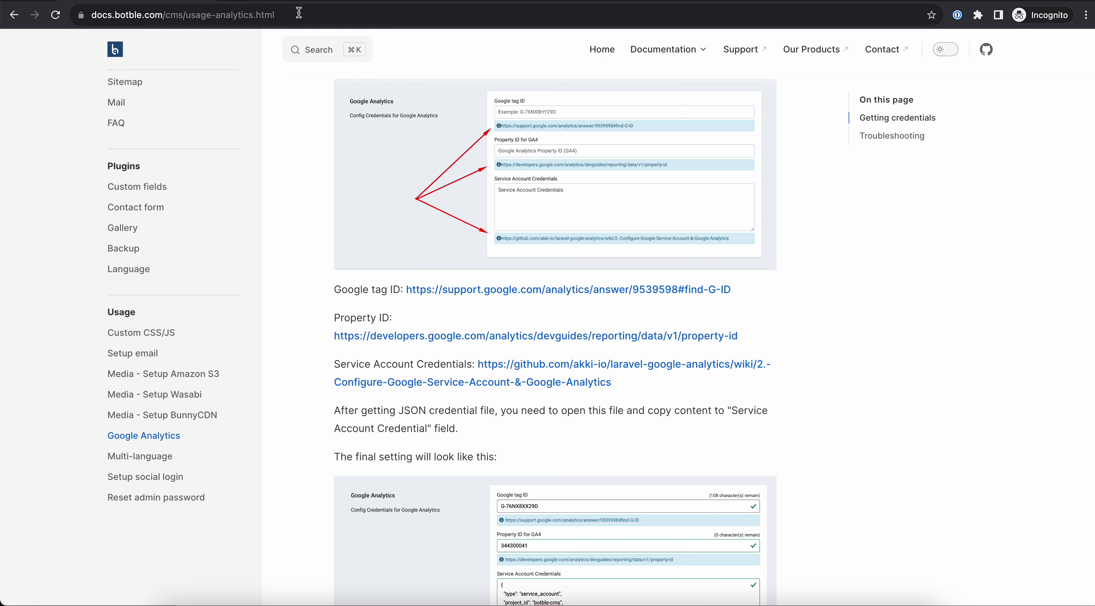
pyautogui.click(467, 335)
pyautogui.scroll(-6, 485, 307)
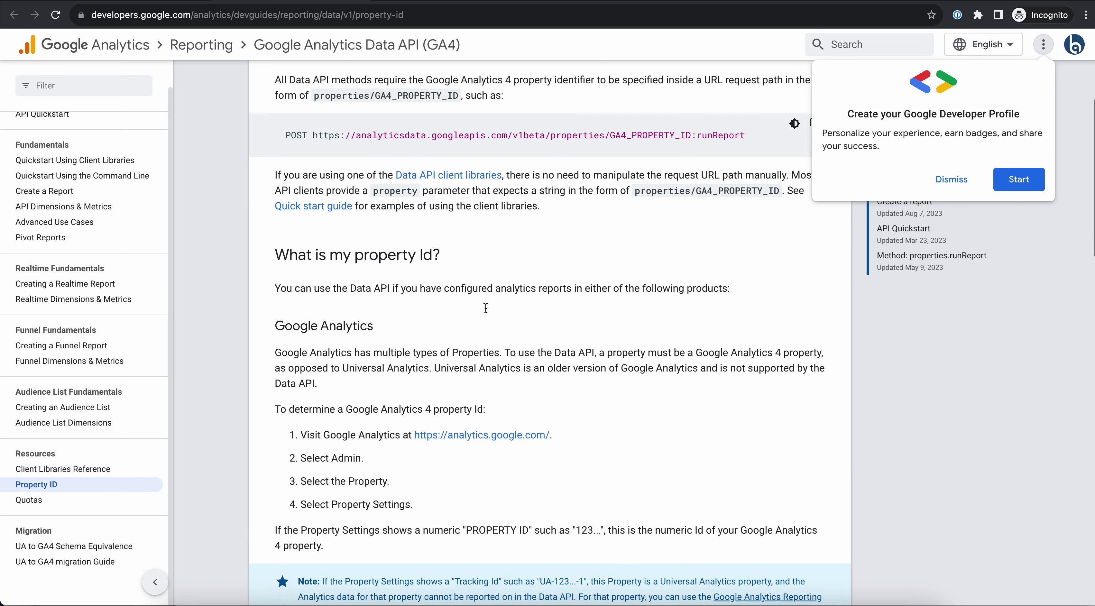
pyautogui.moveTo(304, 316); pyautogui.dragTo(446, 390)
pyautogui.click(457, 391)
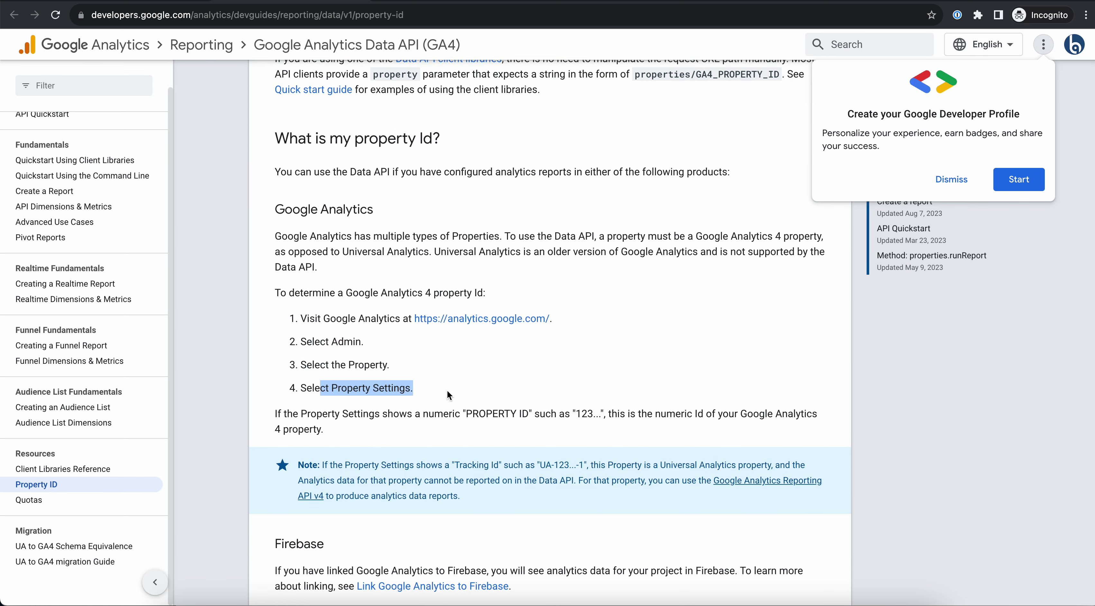
pyautogui.click(476, 386)
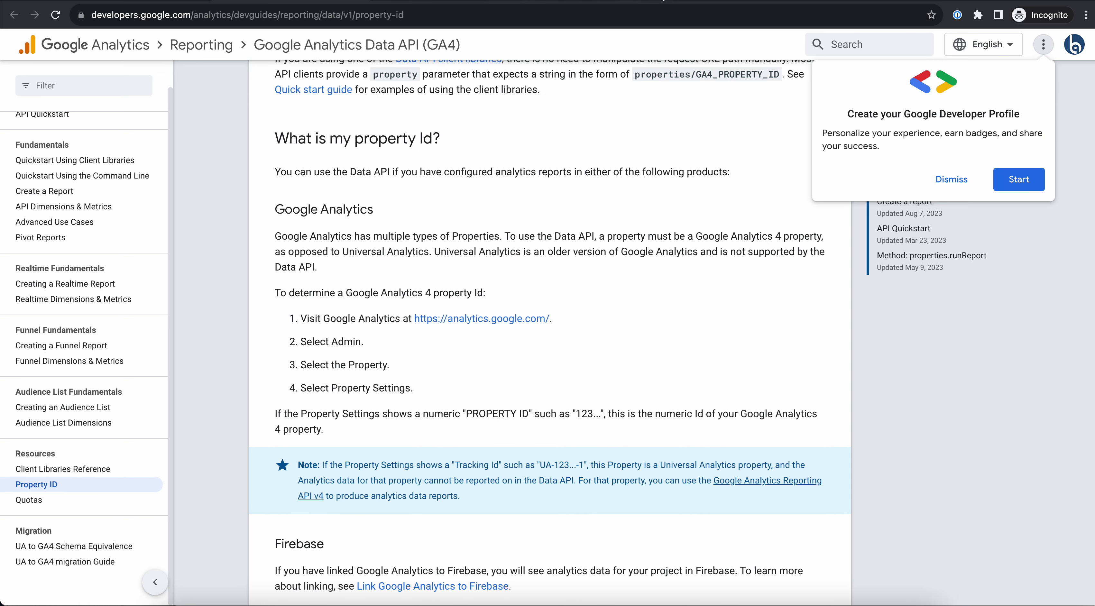
# Return to Google Analytics, close the stream details and copy the property ID from Property Settings
pyautogui.click(710, 1)
pyautogui.click(201, 50)
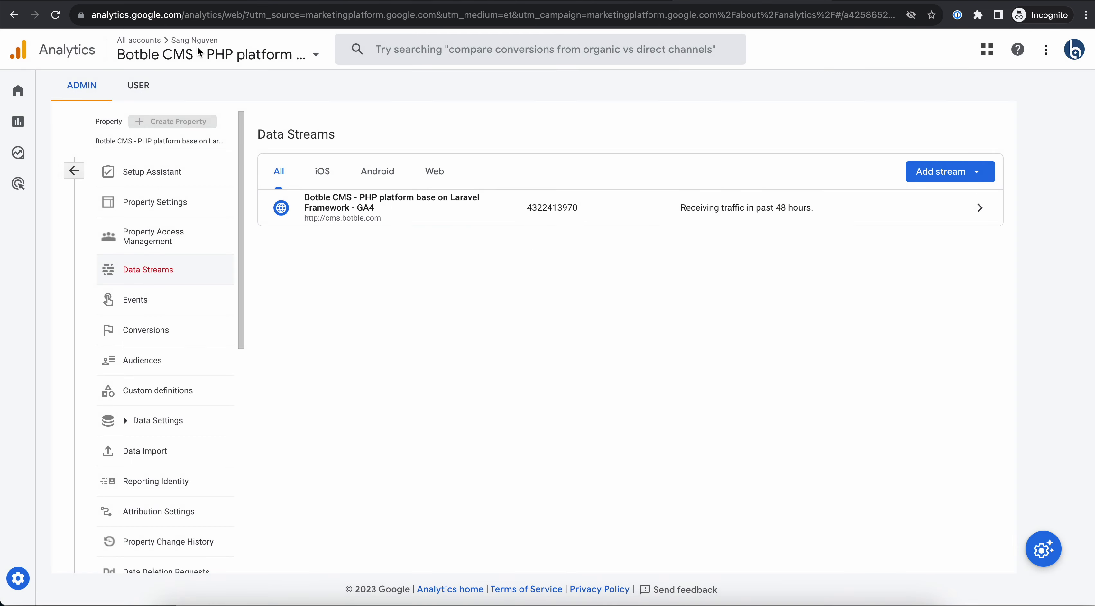
pyautogui.click(74, 171)
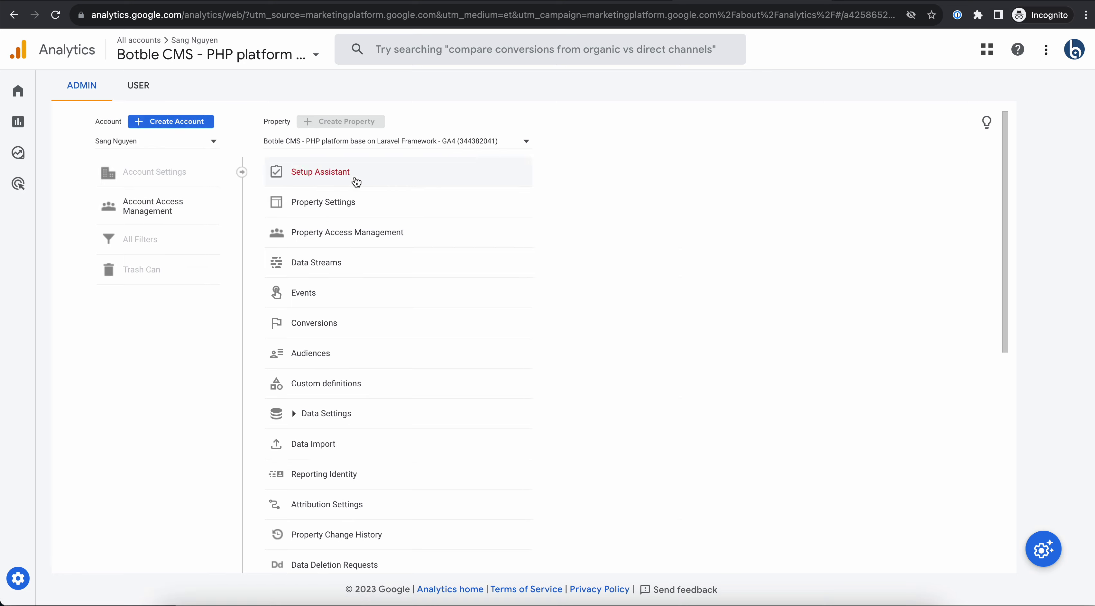
pyautogui.click(473, 203)
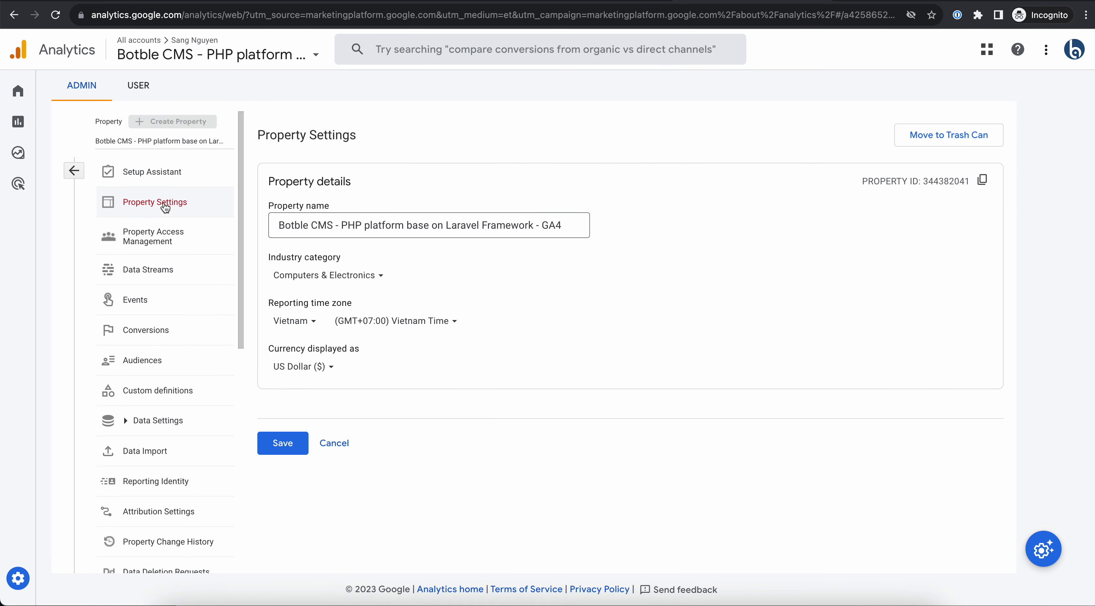
pyautogui.click(982, 180)
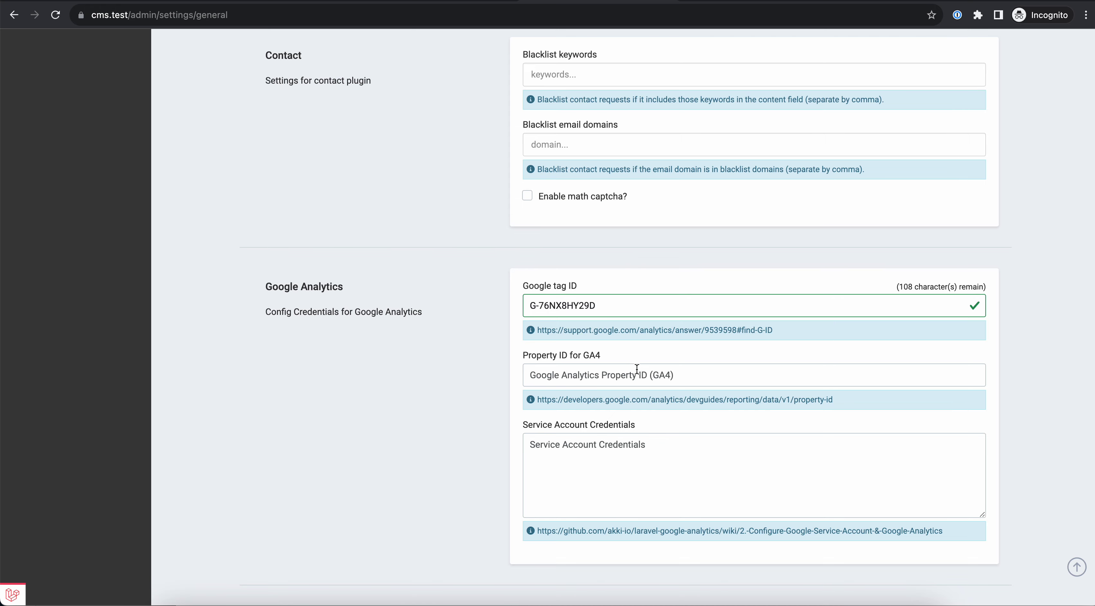
# Paste the copied ID as the Property ID for GA4 in the CMS Google Analytics settings
pyautogui.click(636, 369)
pyautogui.hotkey('ctrl', 'v')
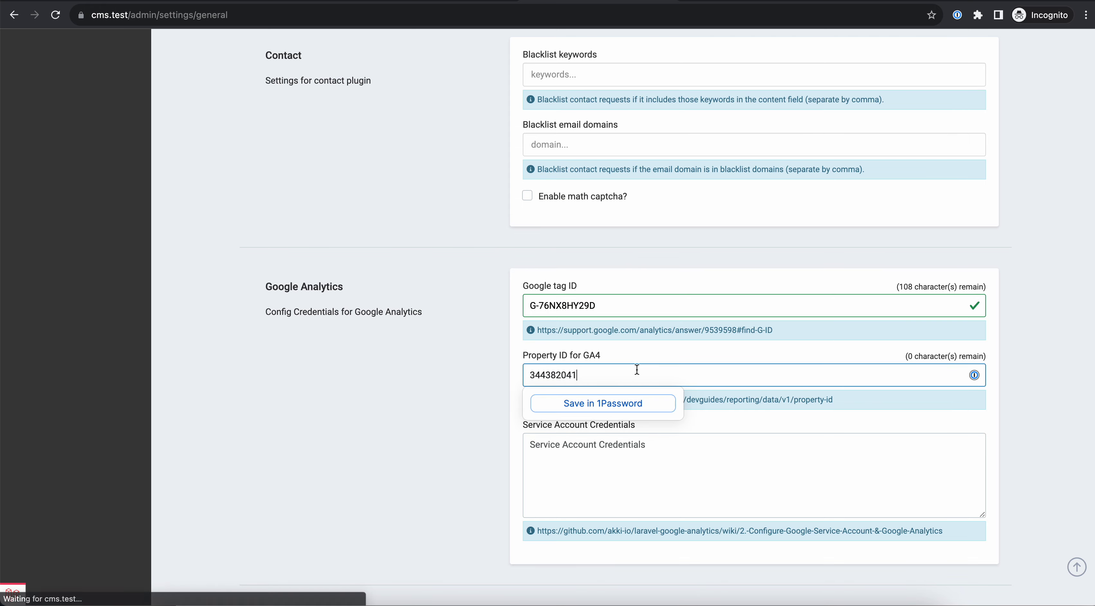
pyautogui.click(688, 463)
# Open the Service Account Credentials guide from the Botble documentation and examine its project selection, API search and API enabling sections
pyautogui.click(149, 1)
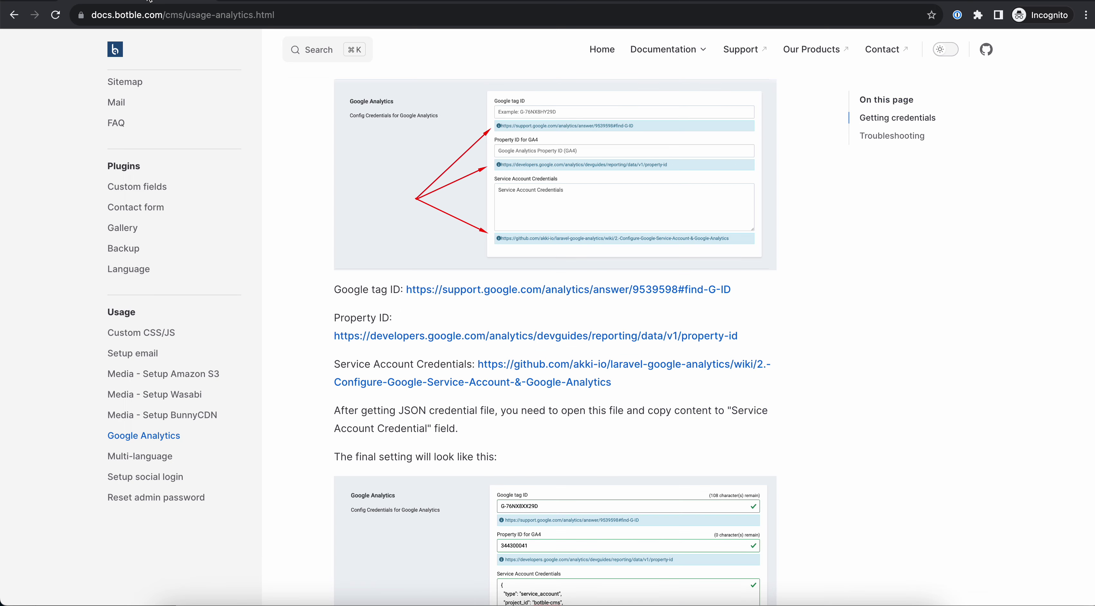
pyautogui.click(509, 371)
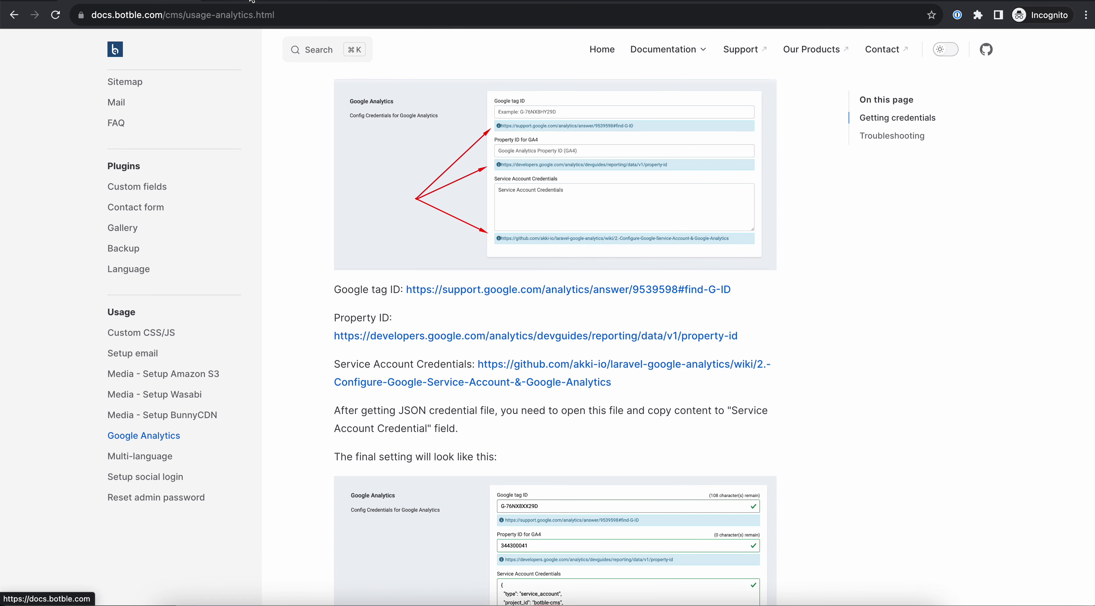
pyautogui.scroll(-5, 518, 298)
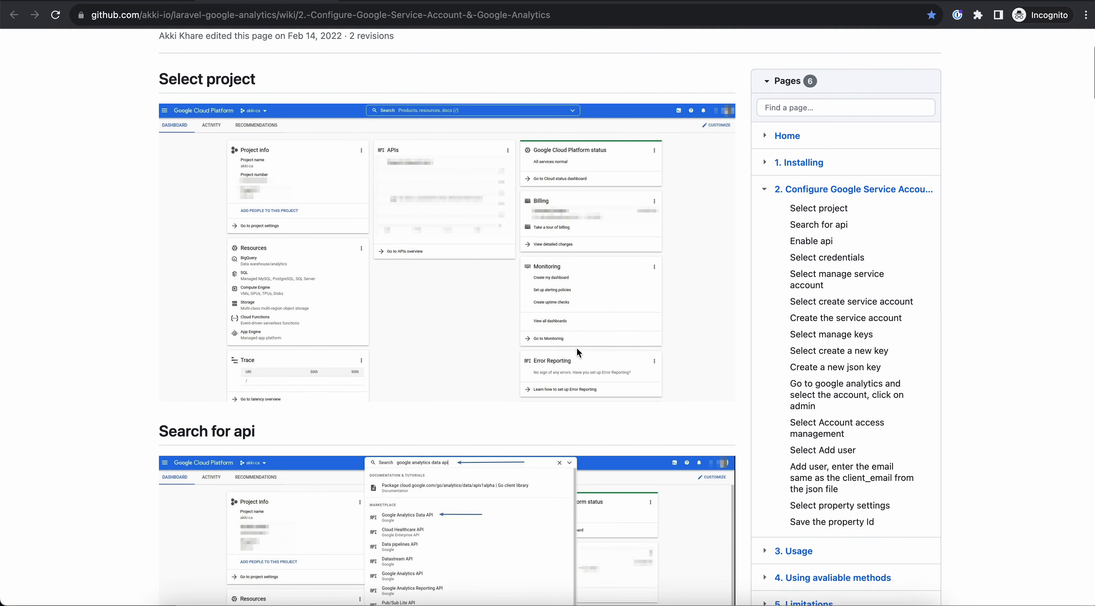
pyautogui.scroll(1, 438, 258)
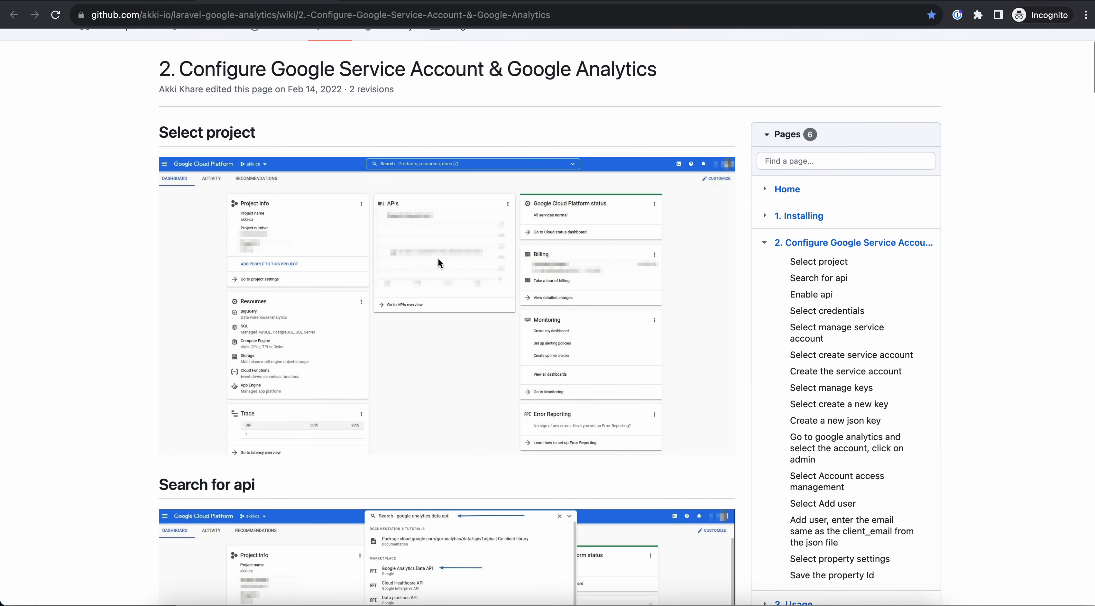
pyautogui.scroll(-10, 495, 238)
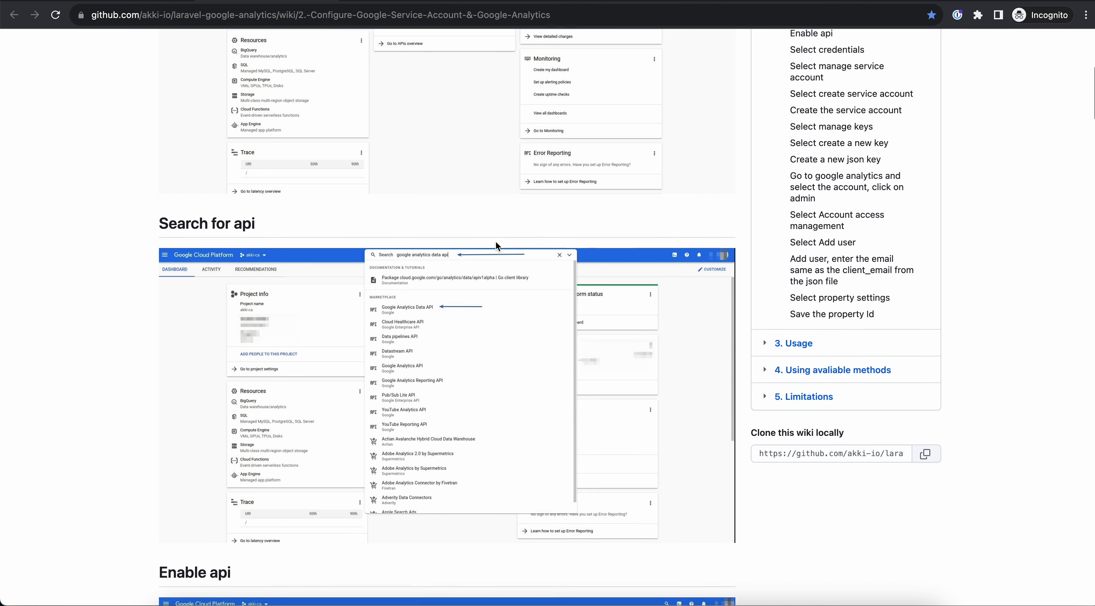
pyautogui.scroll(-8, 399, 328)
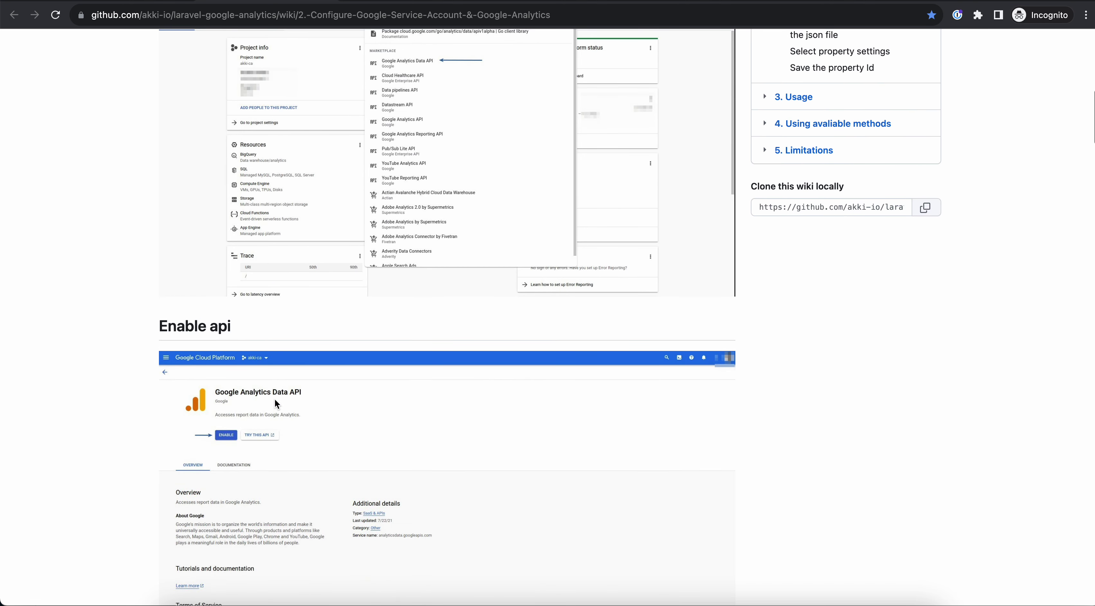
pyautogui.scroll(-2, 276, 402)
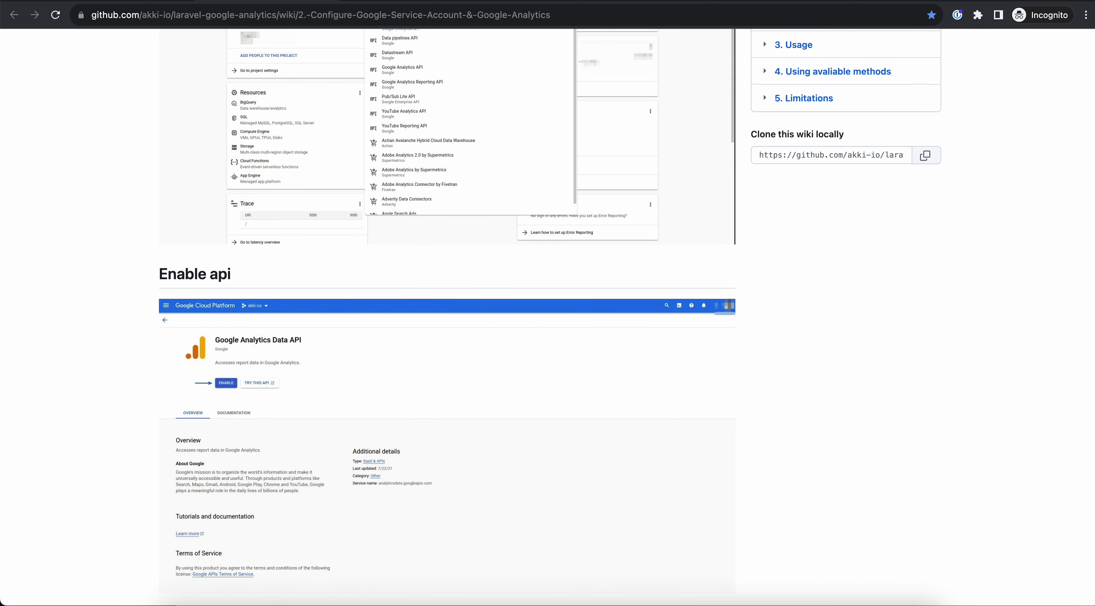
# In Google Cloud, search for "google analytics data api" and enable the Google Analytics Data API for My First Project
pyautogui.hotkey('ctrl', 'Tab')
pyautogui.click(452, 78)
pyautogui.write('g')
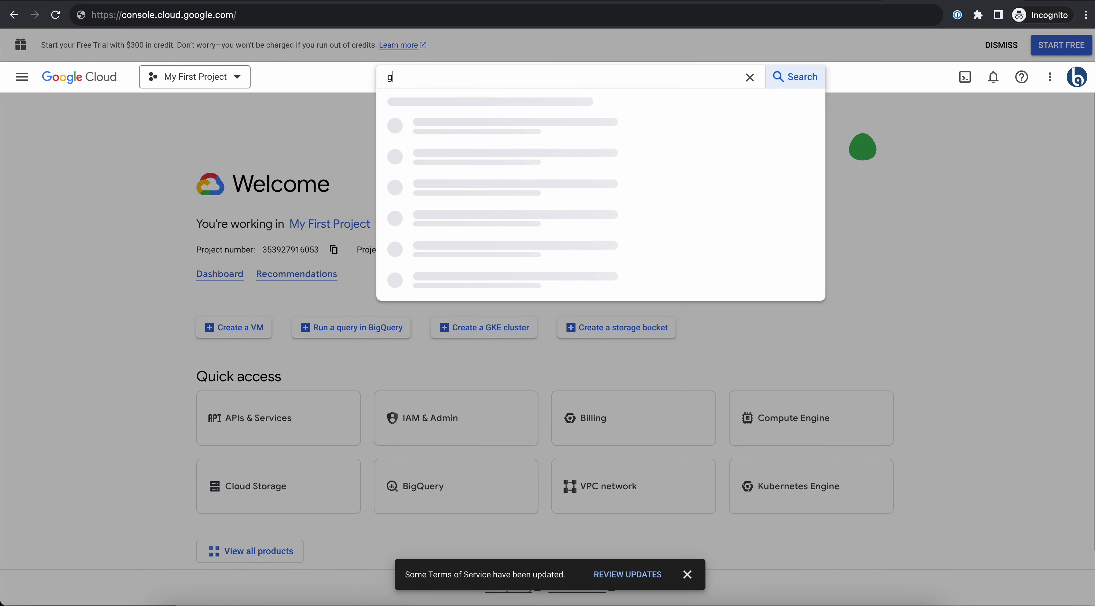
pyautogui.write('oogle analytics da')
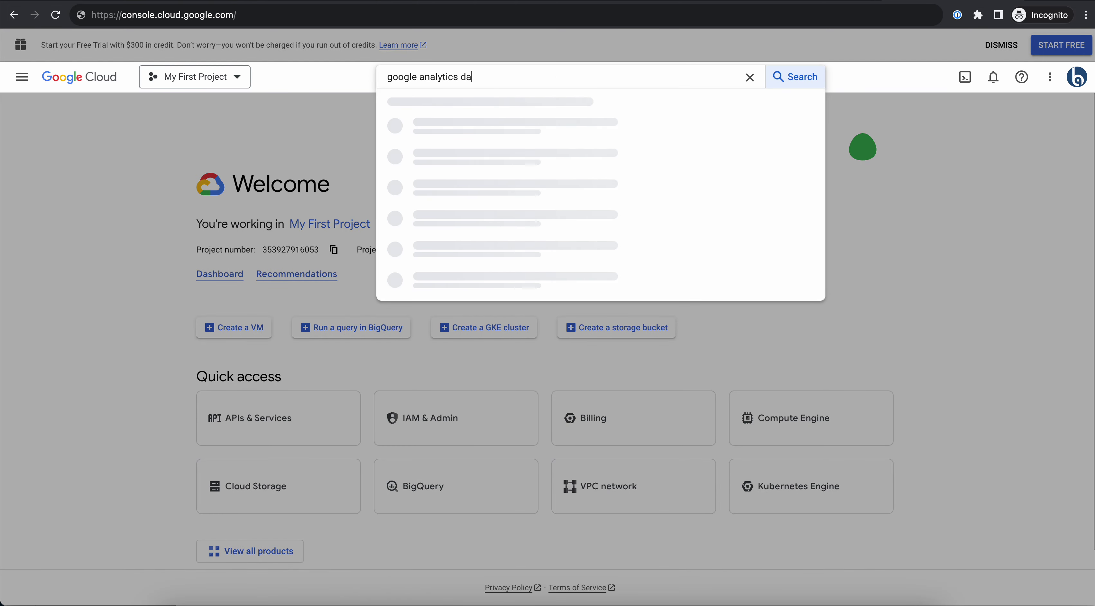
pyautogui.write('ta  api')
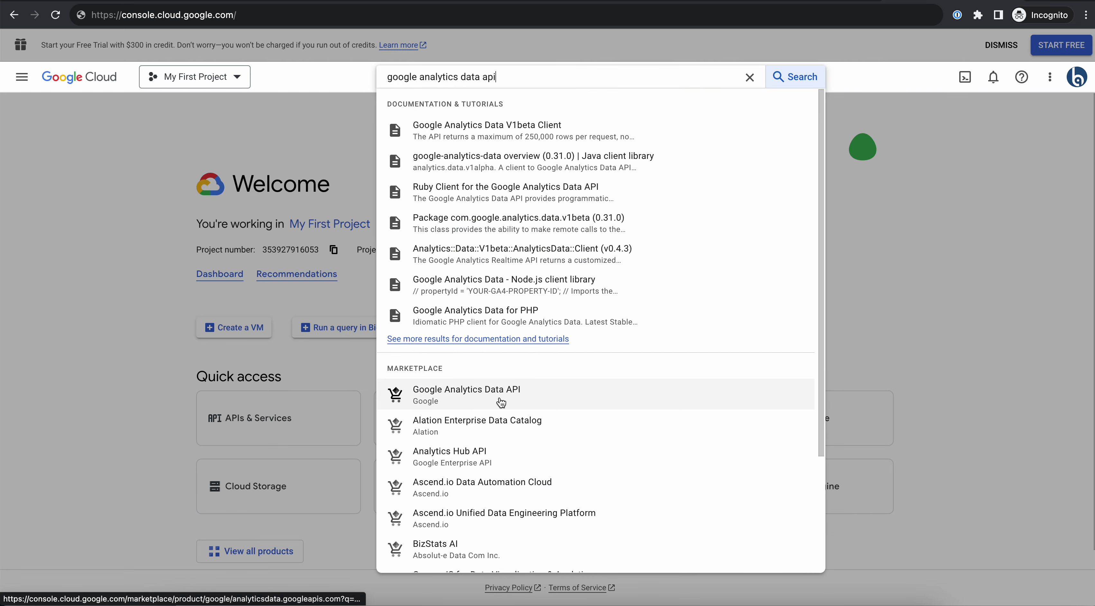
pyautogui.click(506, 399)
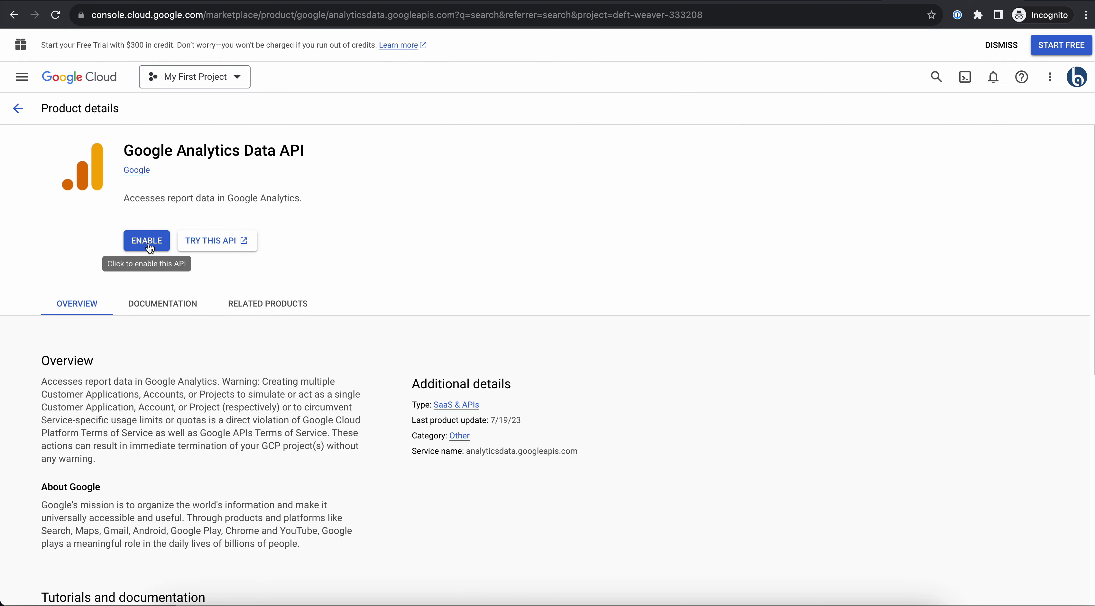
pyautogui.click(147, 241)
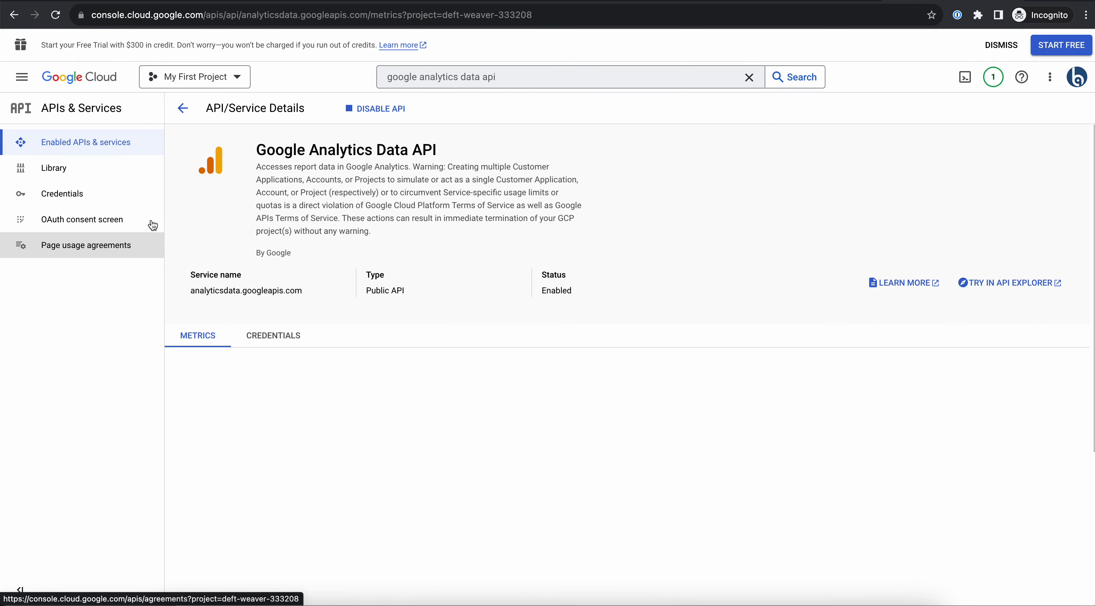
# Keep My First Project selected and open the Credentials page of APIs & Services
pyautogui.click(195, 76)
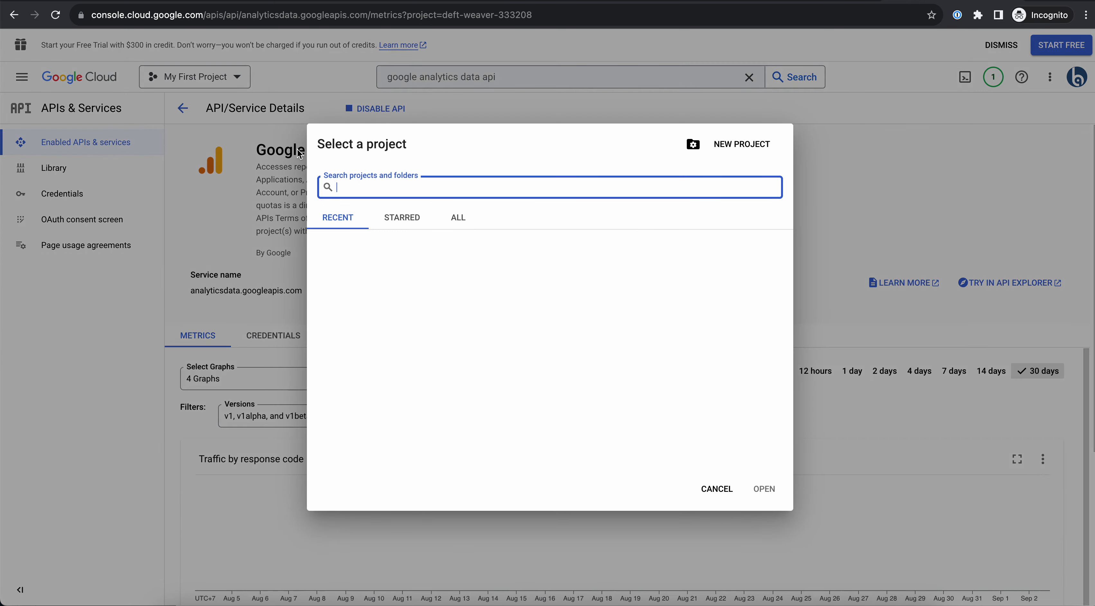
pyautogui.click(856, 185)
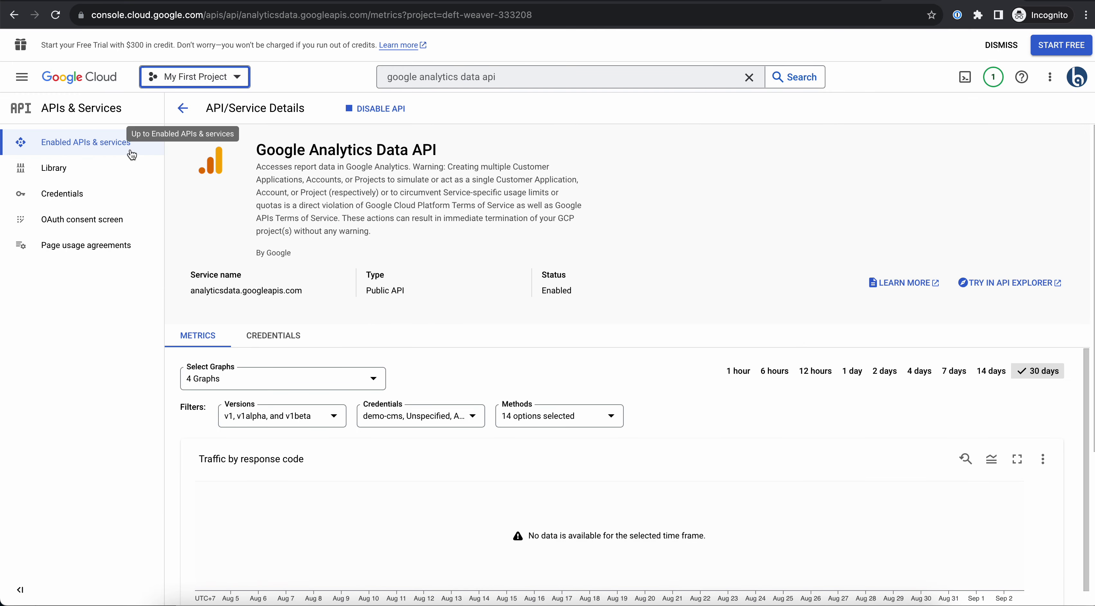
pyautogui.click(78, 194)
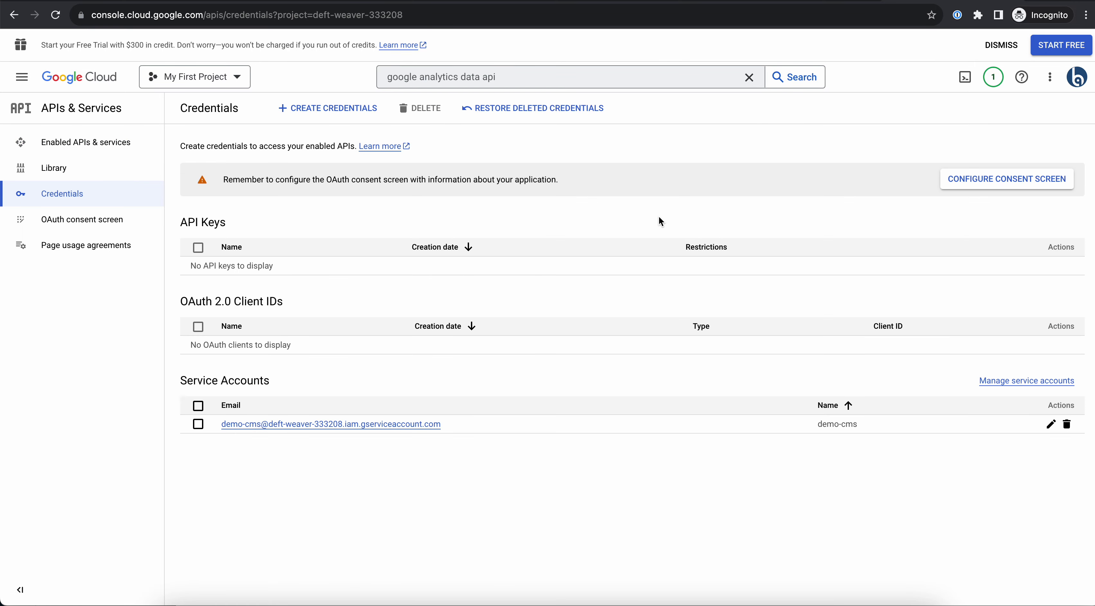
# Return to the GitHub wiki guide and examine the sections on selecting credentials, managing service accounts and creating a service account
pyautogui.hotkey('ctrl', 'Tab')
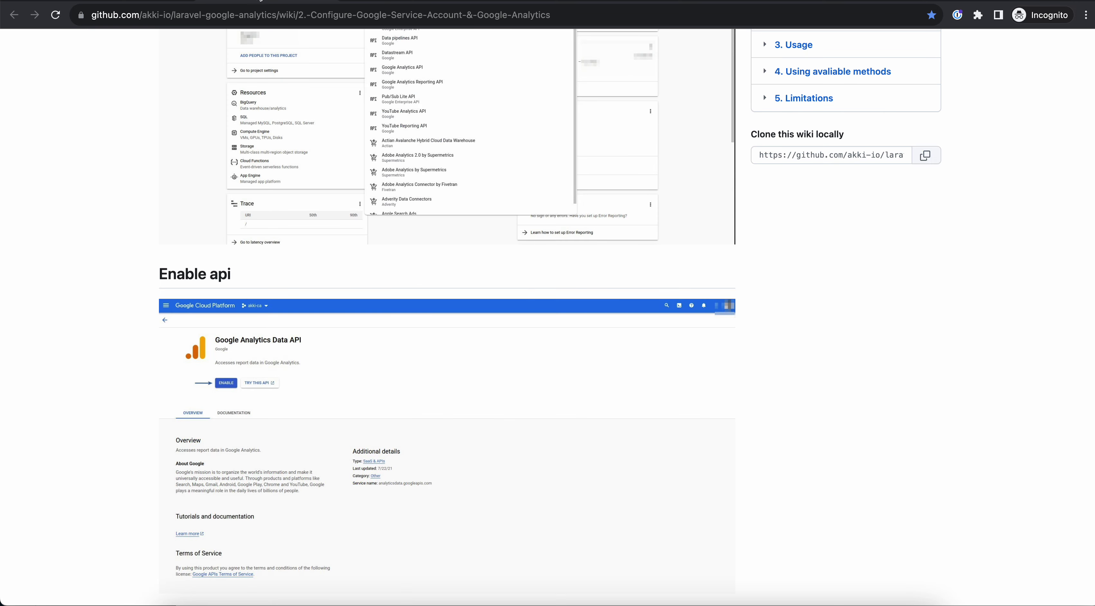
pyautogui.scroll(-8, 455, 353)
pyautogui.scroll(-3, 454, 354)
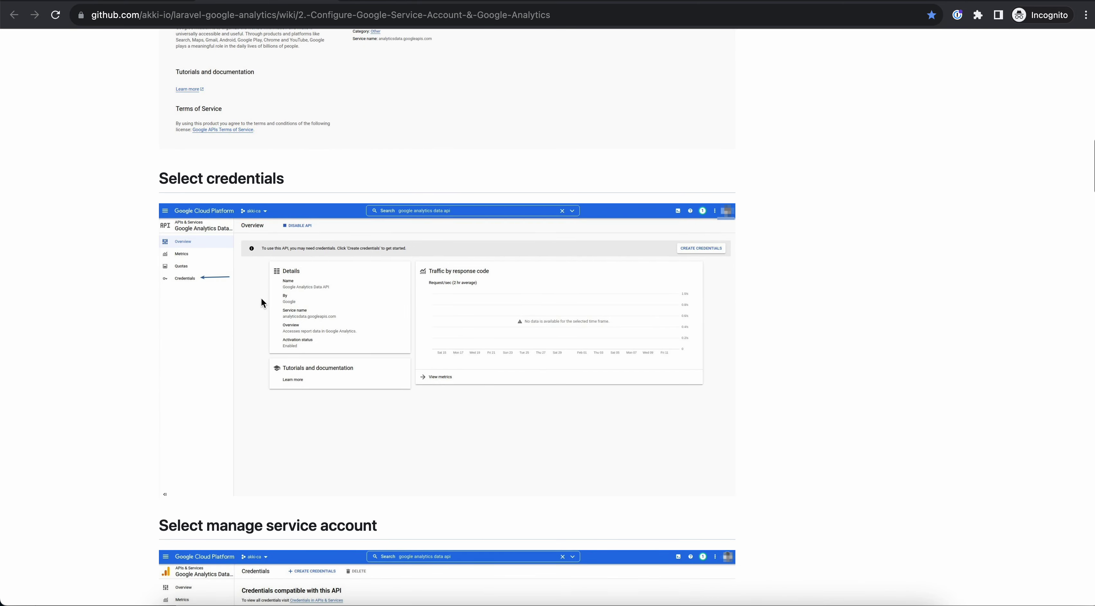
pyautogui.scroll(-12, 258, 354)
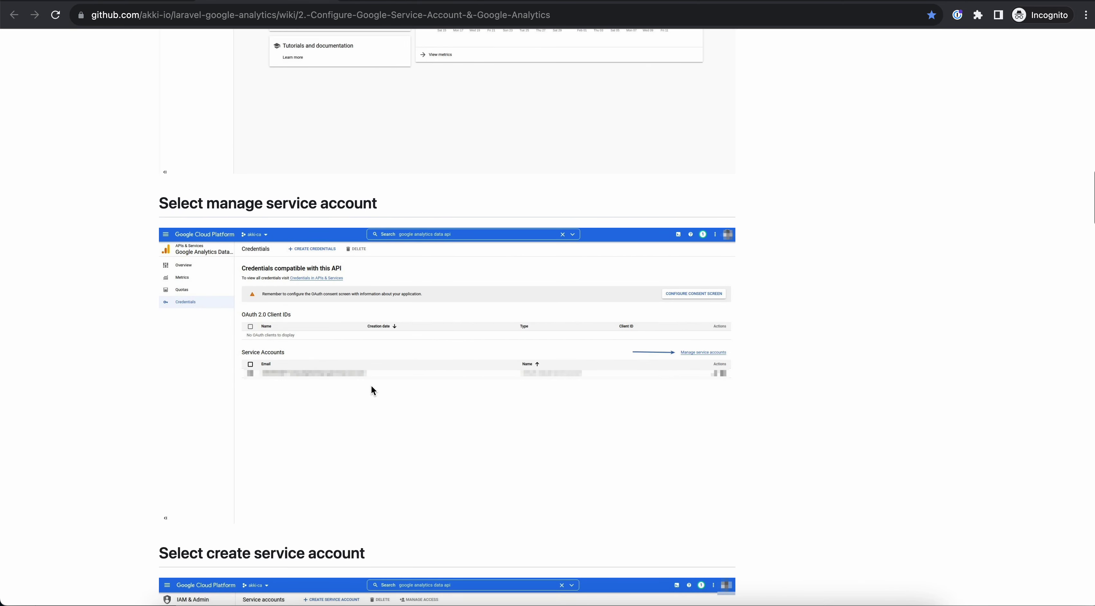
pyautogui.scroll(-2, 371, 385)
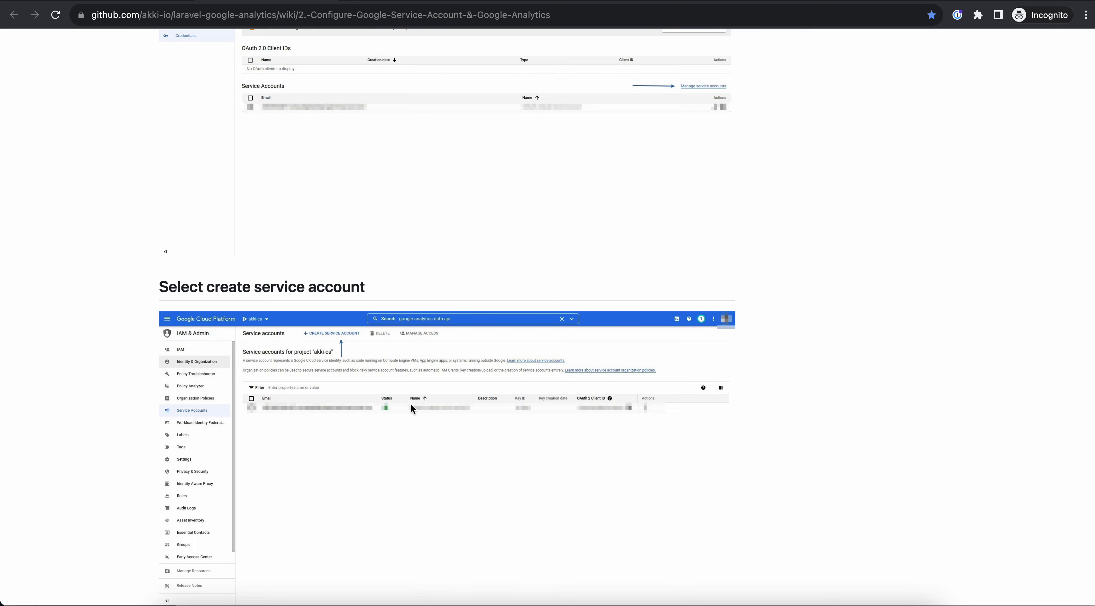
# In Google Cloud, start a new service account credential for My First Project, name it testing-cms and create it
pyautogui.scroll(-1, 410, 404)
pyautogui.scroll(-2, 411, 405)
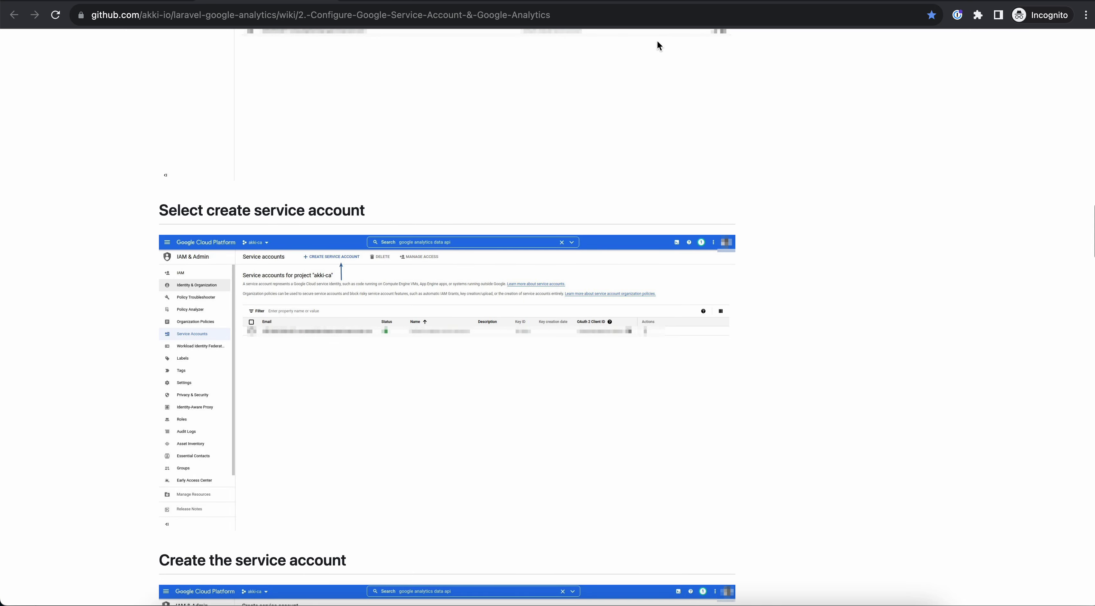
pyautogui.hotkey('ctrl', 'Tab')
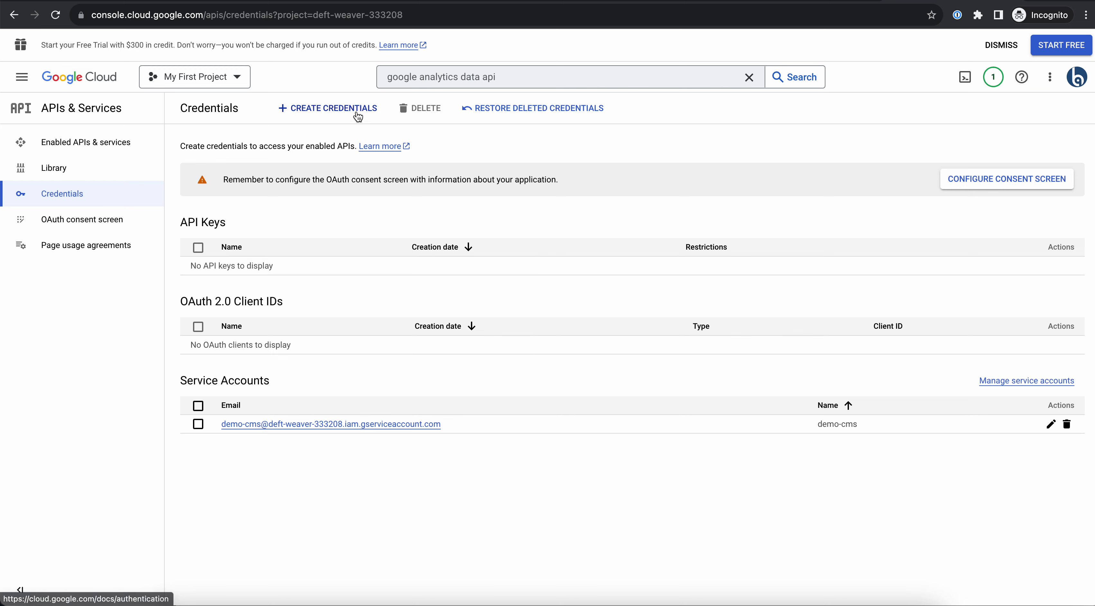
pyautogui.click(342, 107)
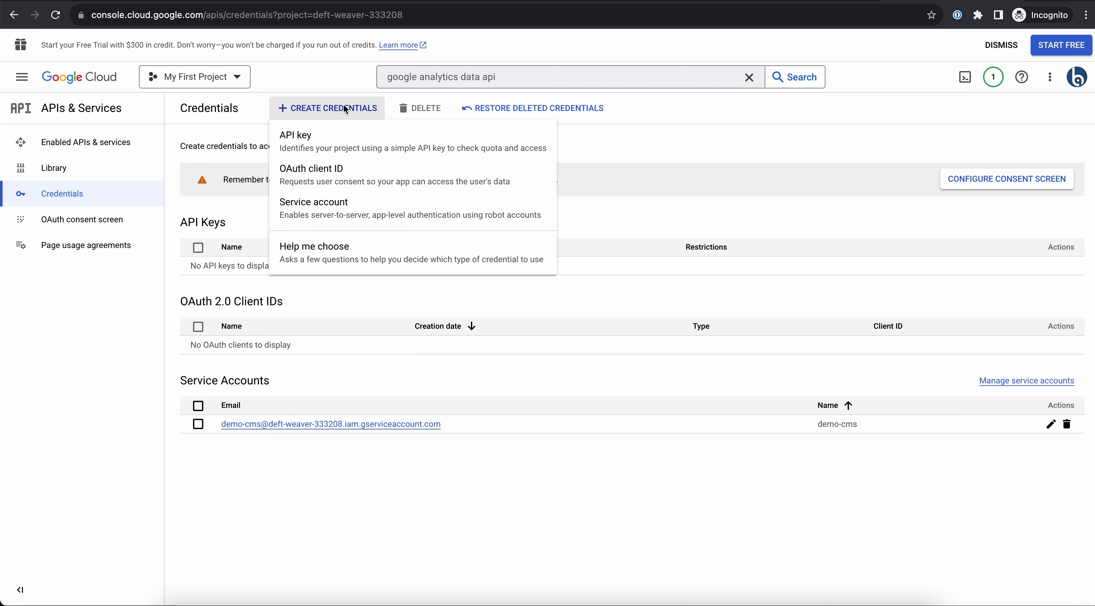
pyautogui.click(350, 208)
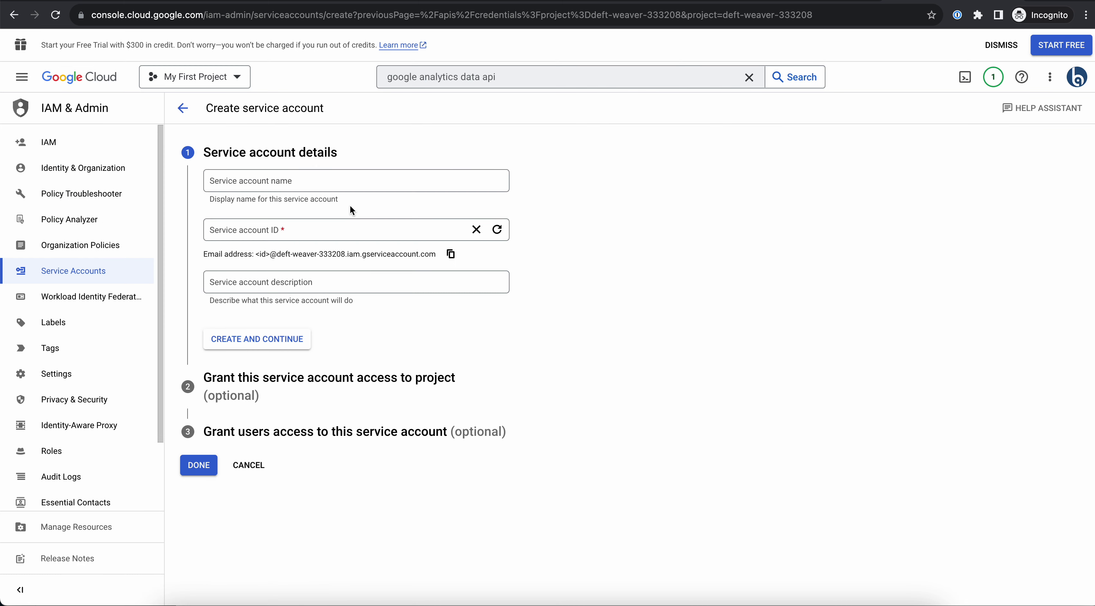
pyautogui.click(290, 187)
pyautogui.write('testing-cms')
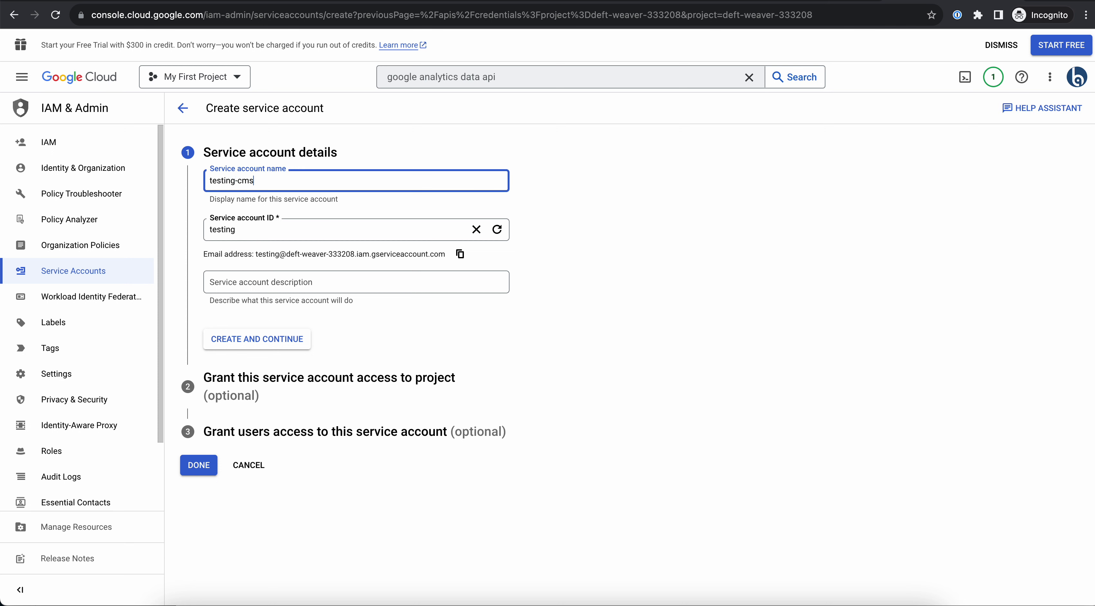
pyautogui.press('Tab')
pyautogui.click(620, 349)
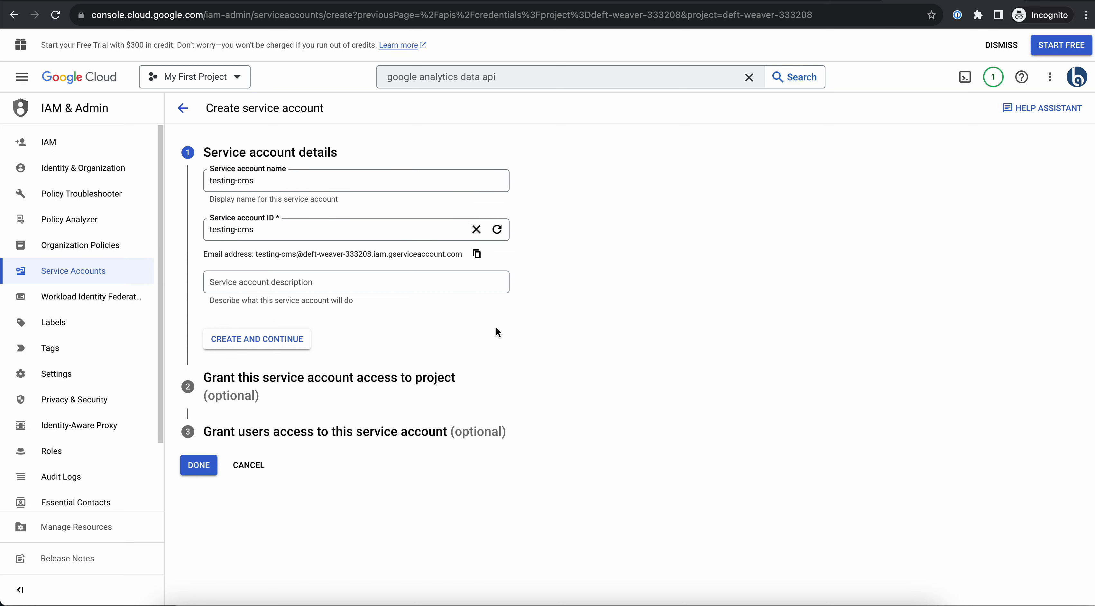
pyautogui.click(293, 346)
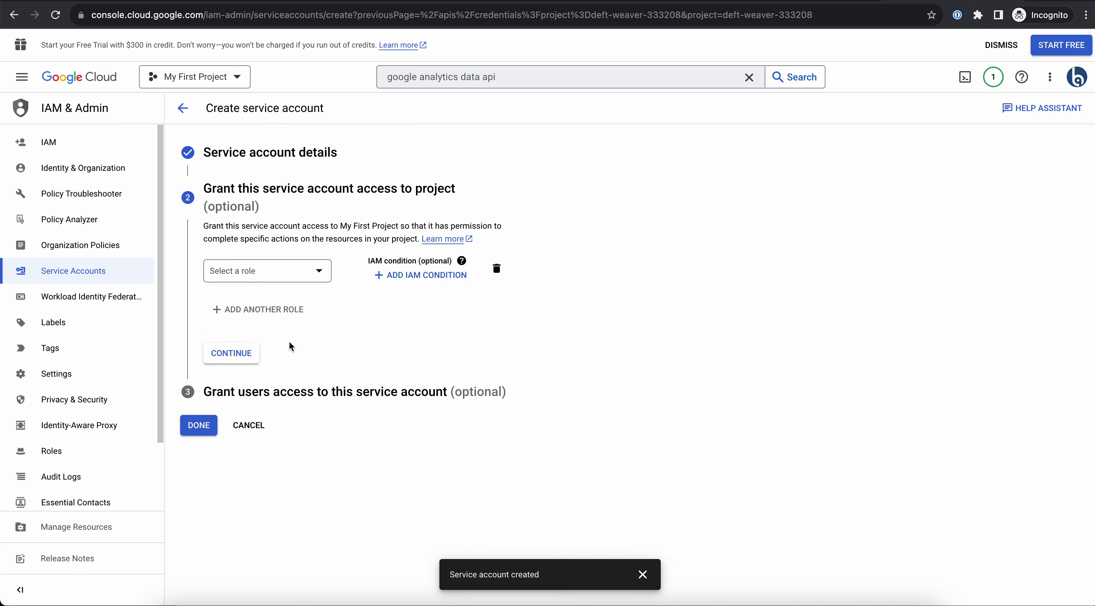
# Grant the new service account the Viewer role on the project and finish its setup without granting any users access
pyautogui.click(284, 272)
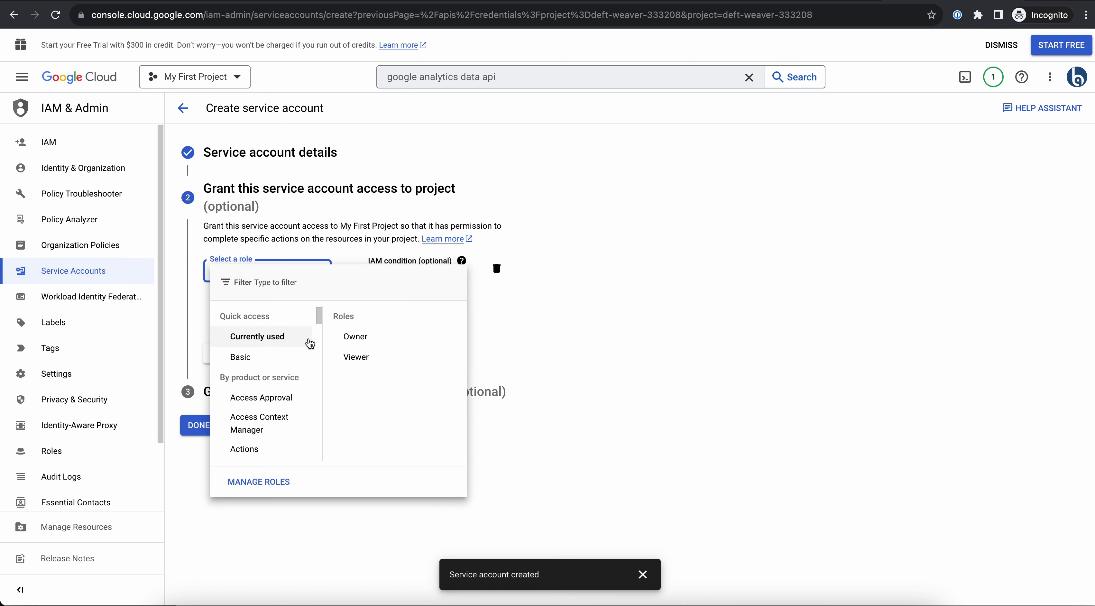
pyautogui.click(362, 357)
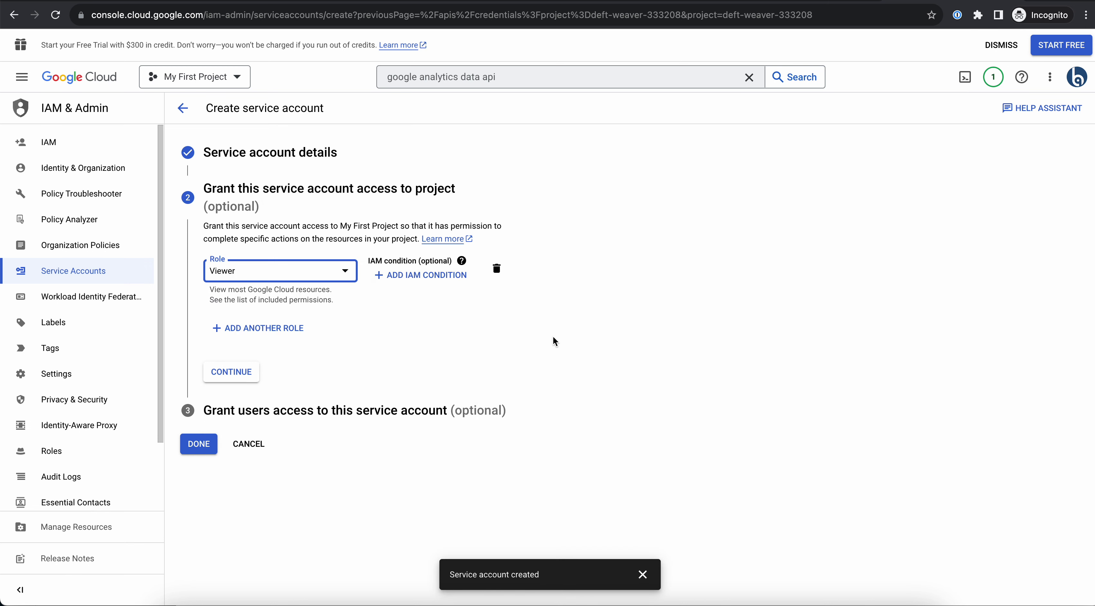
pyautogui.click(252, 372)
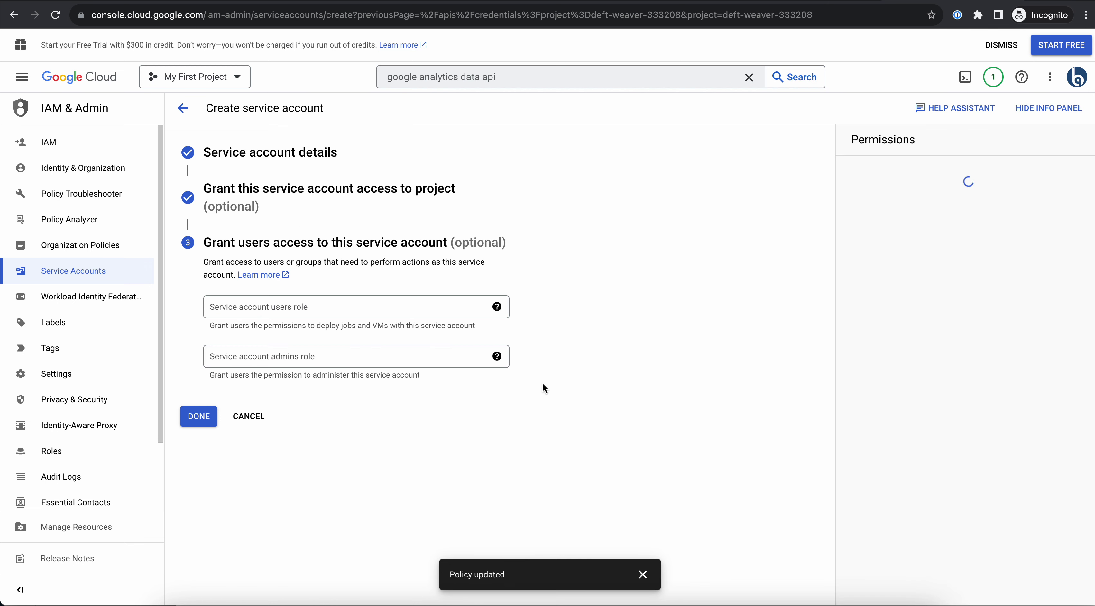
pyautogui.click(469, 312)
pyautogui.click(199, 416)
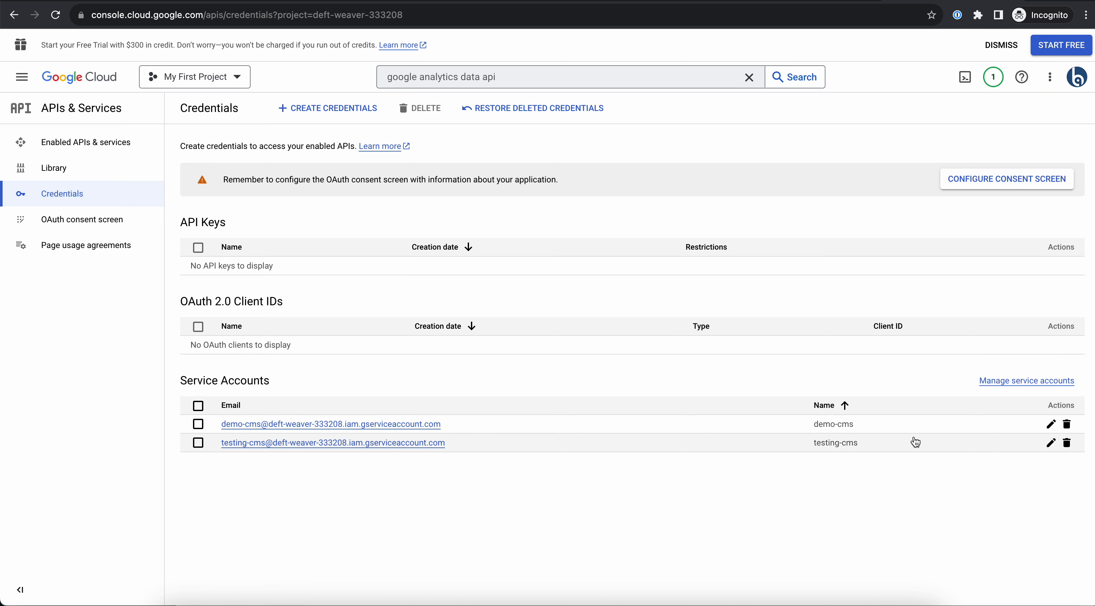
# Open the testing-cms service account, examine its details and advanced settings, and return to the Credentials page
pyautogui.click(357, 443)
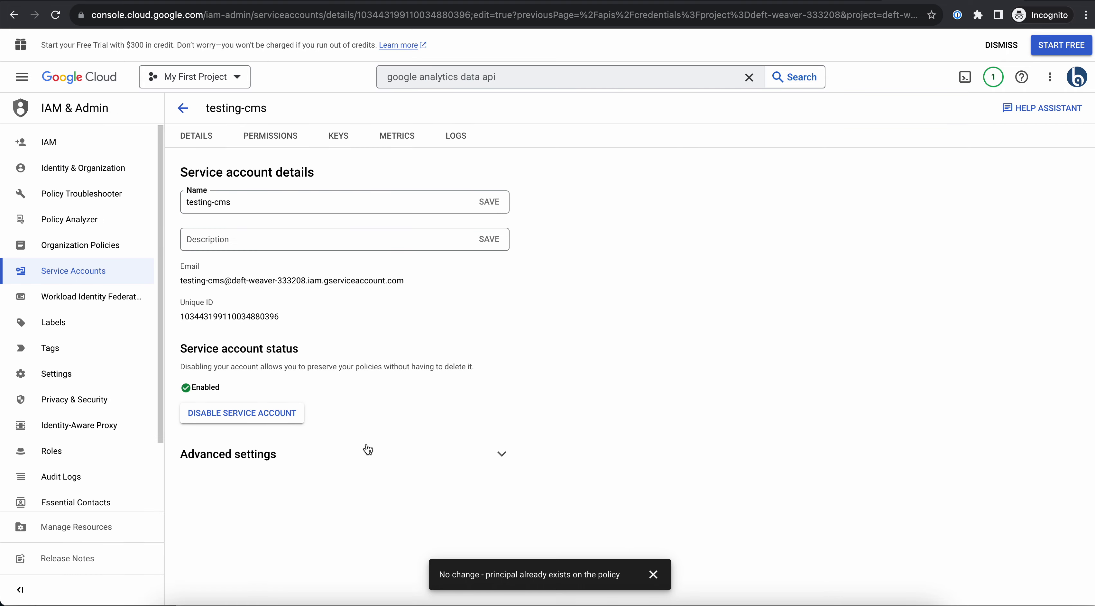
pyautogui.click(367, 449)
pyautogui.scroll(-3, 368, 447)
pyautogui.scroll(-4, 366, 446)
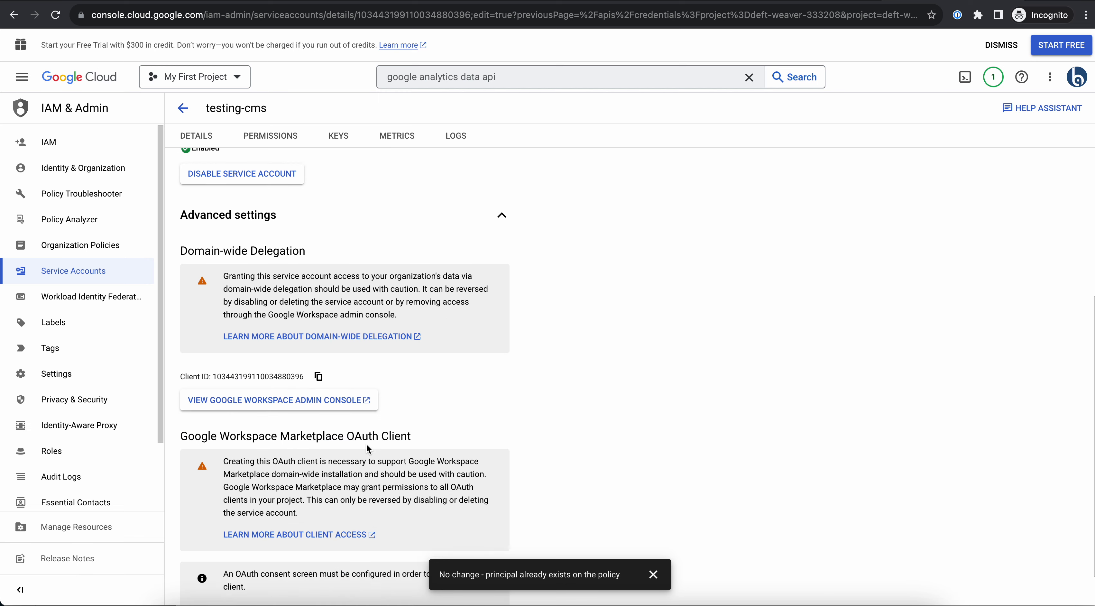
pyautogui.scroll(7, 366, 445)
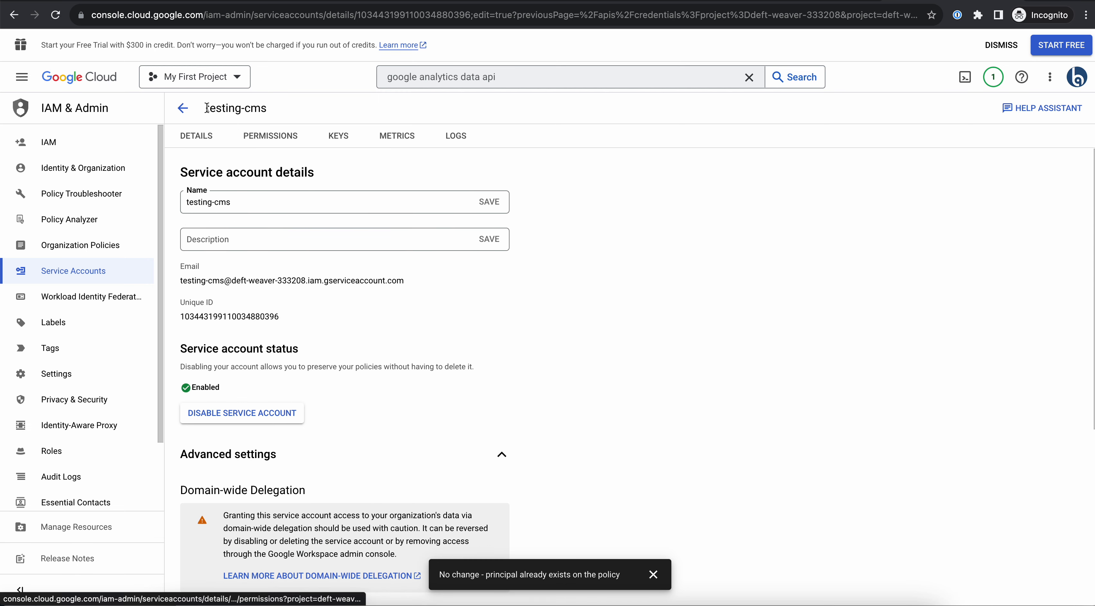
pyautogui.click(182, 108)
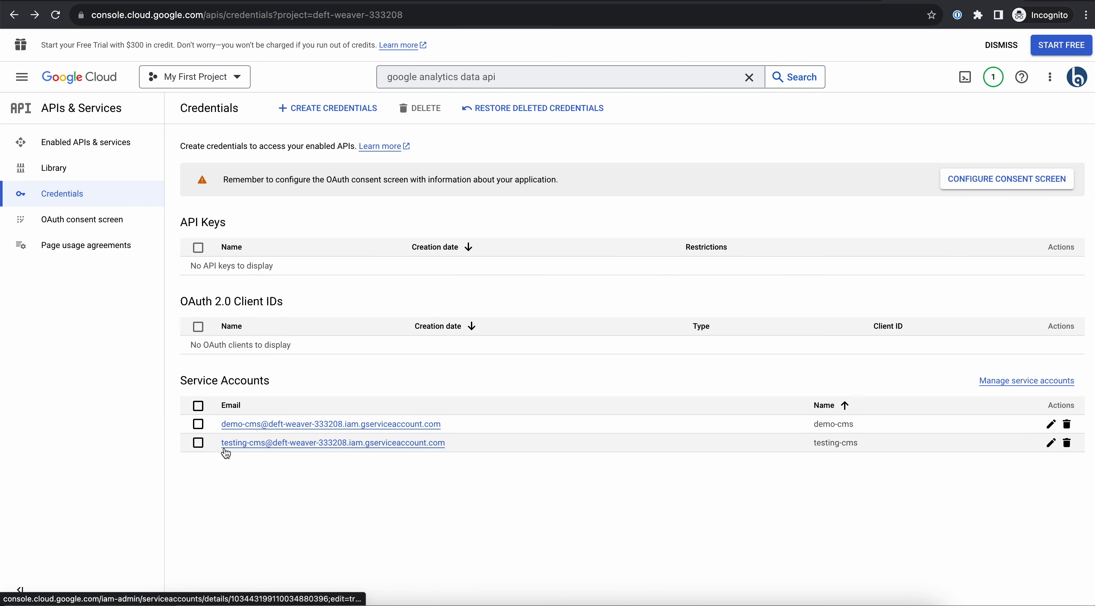
# Open the service accounts management page for My First Project and view the actions available for testing-cms
pyautogui.click(198, 443)
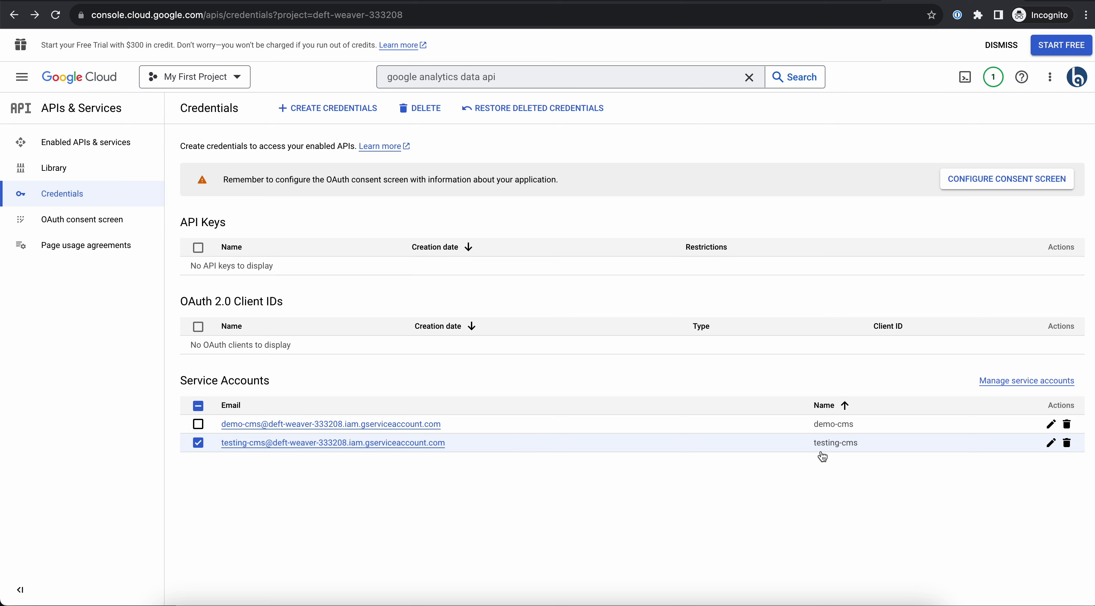
pyautogui.click(1013, 381)
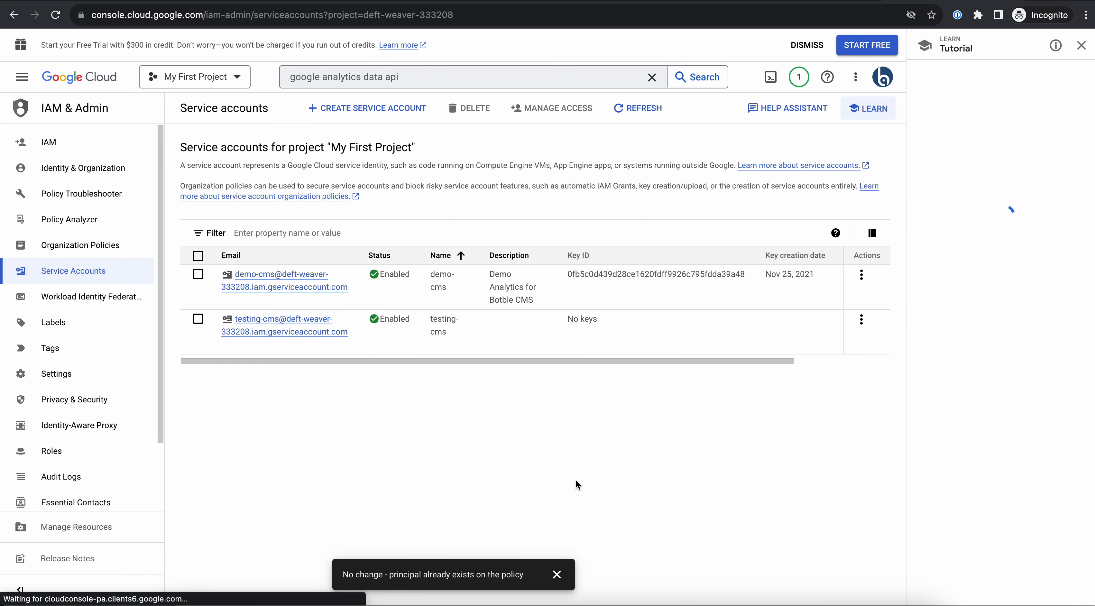
pyautogui.click(863, 320)
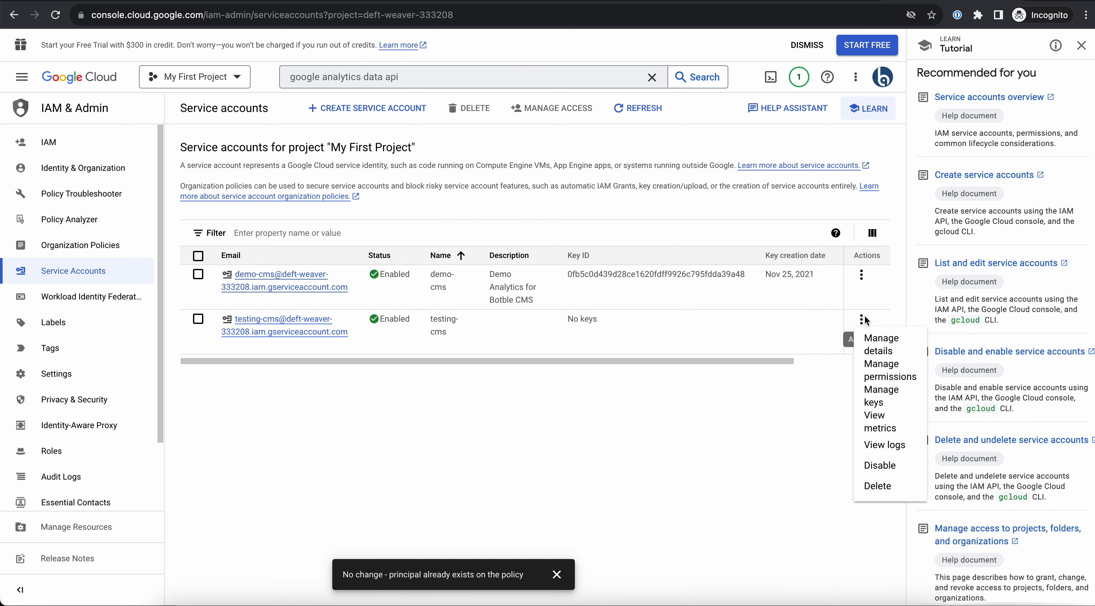
pyautogui.click(755, 432)
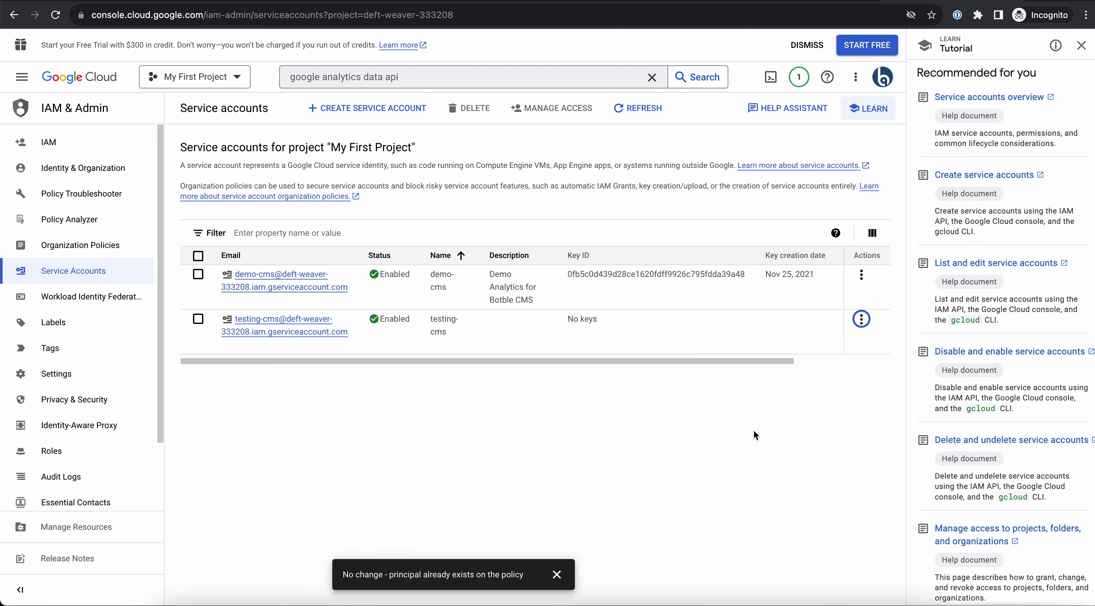
# Consult the GitHub wiki guide's section on managing keys, and open the key management page of testing-cms in Google Cloud
pyautogui.click(267, 2)
pyautogui.scroll(-8, 595, 376)
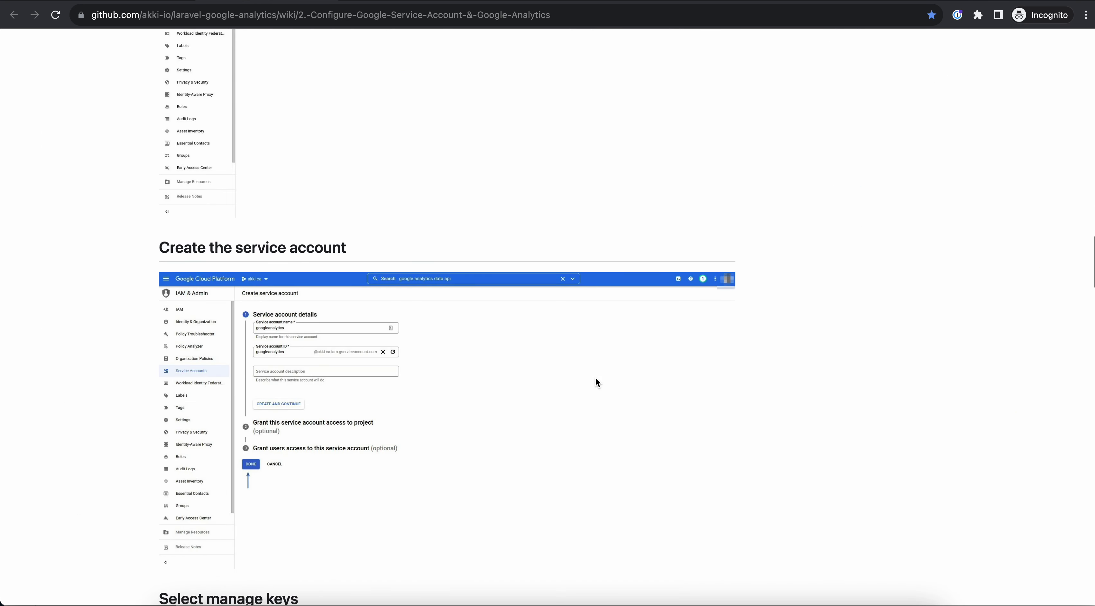
pyautogui.scroll(-10, 595, 378)
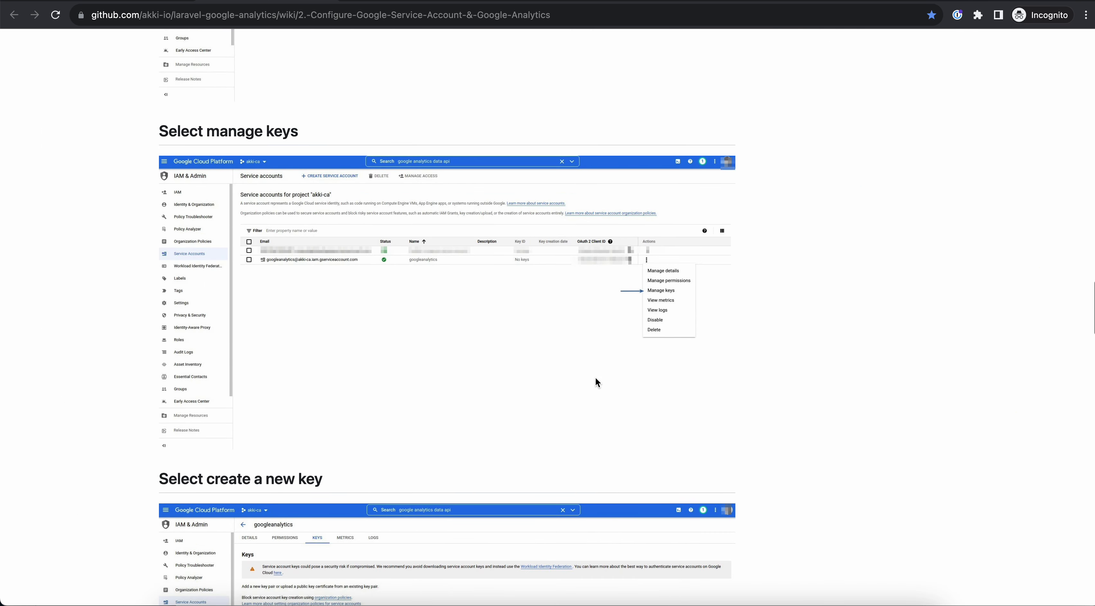
pyautogui.hotkey('ctrl', 'shift', 'Tab')
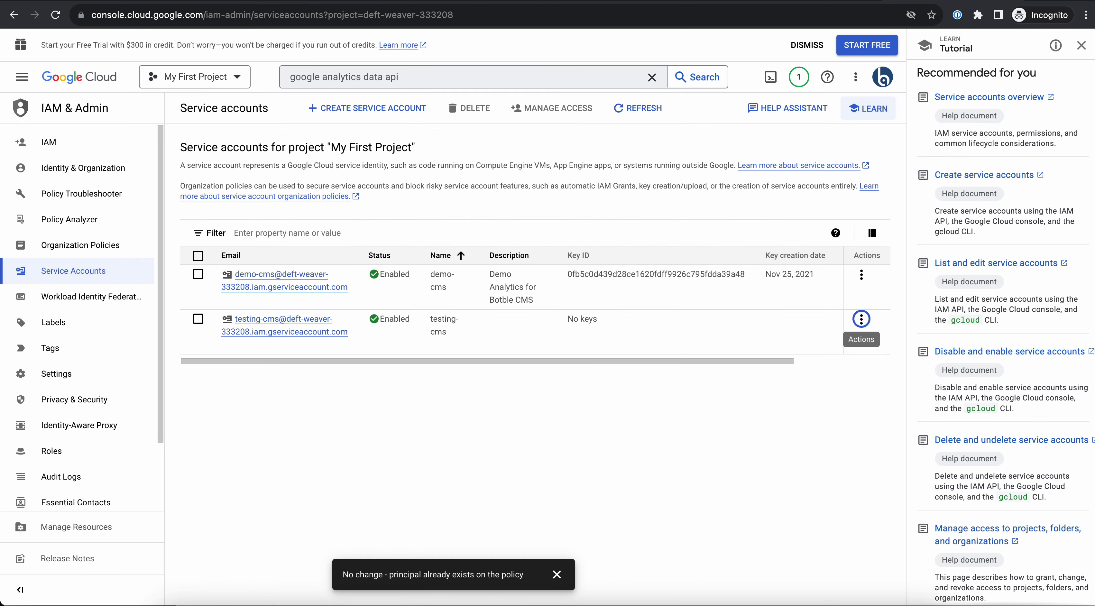
pyautogui.click(861, 317)
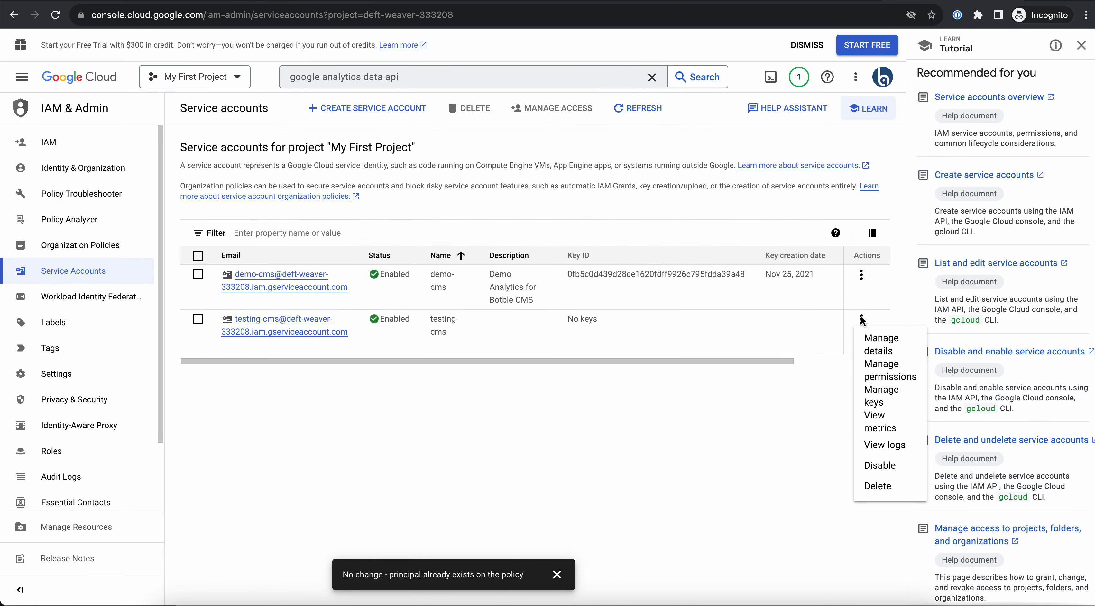
pyautogui.click(890, 398)
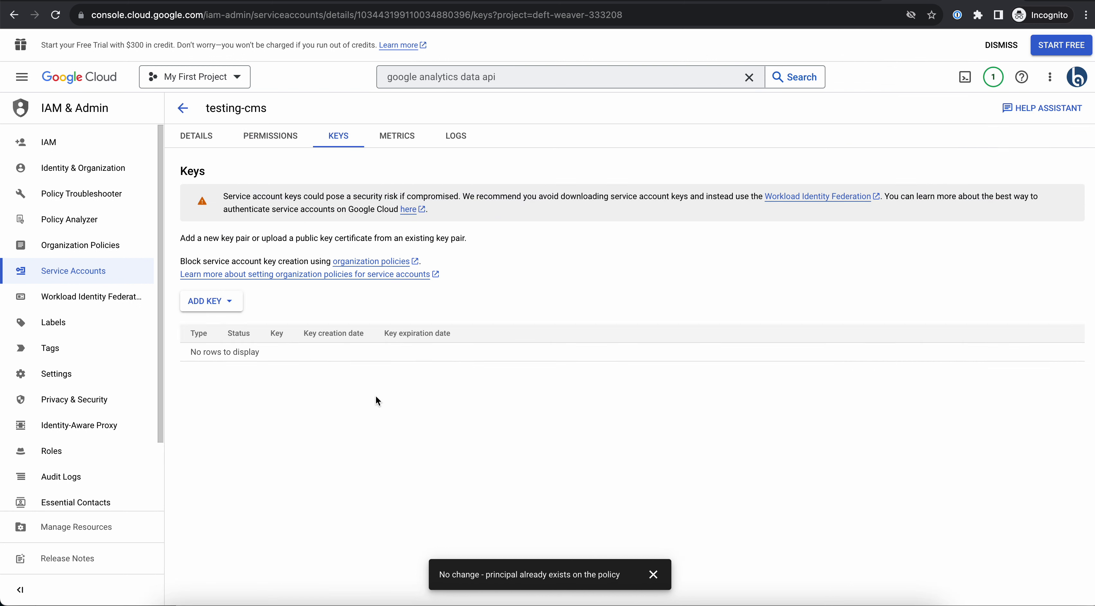
# Create a new JSON key for testing-cms and save the private key file in the Downloads folder
pyautogui.click(231, 302)
pyautogui.click(241, 333)
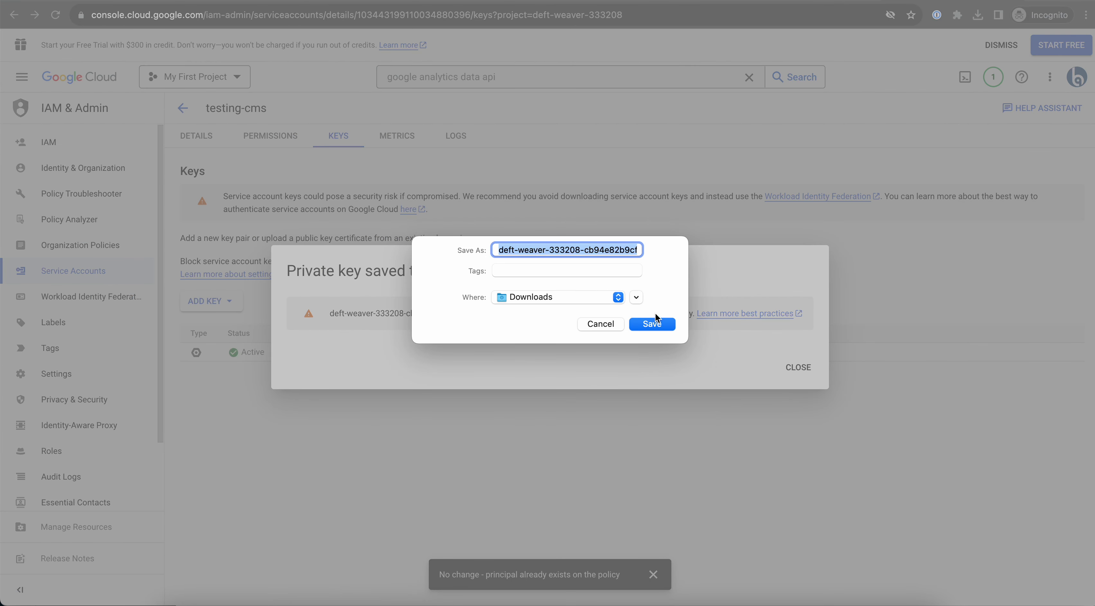
pyautogui.click(655, 325)
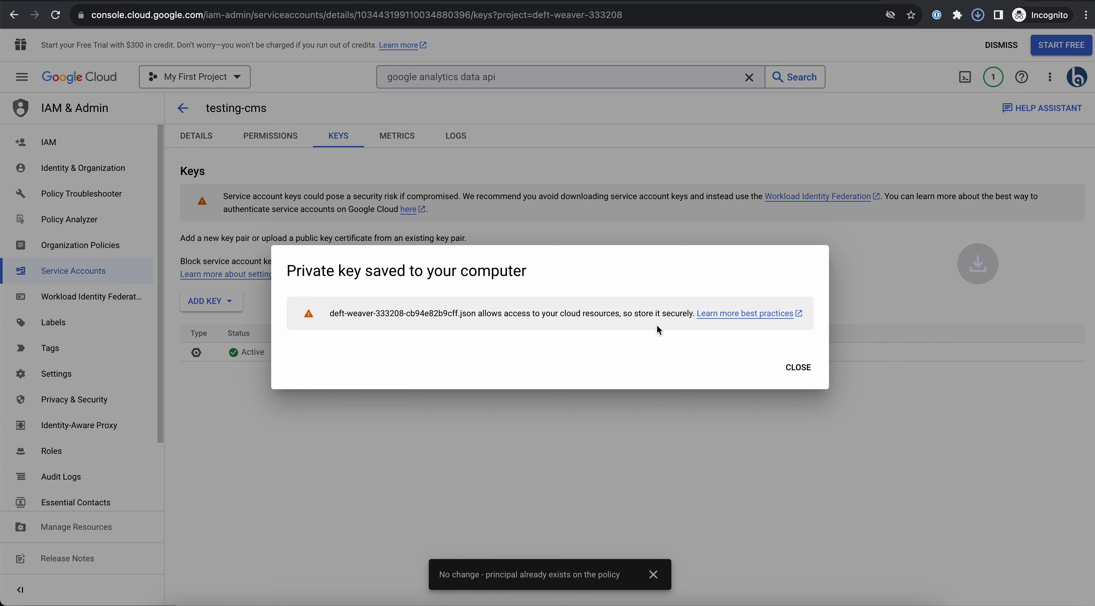
pyautogui.click(978, 9)
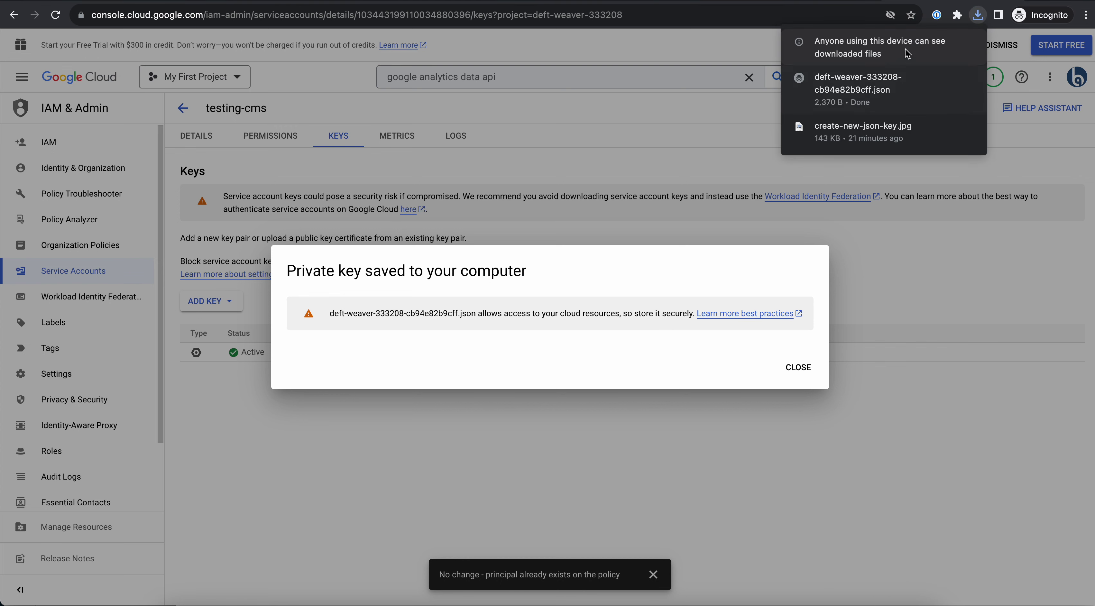
pyautogui.moveTo(903, 94)
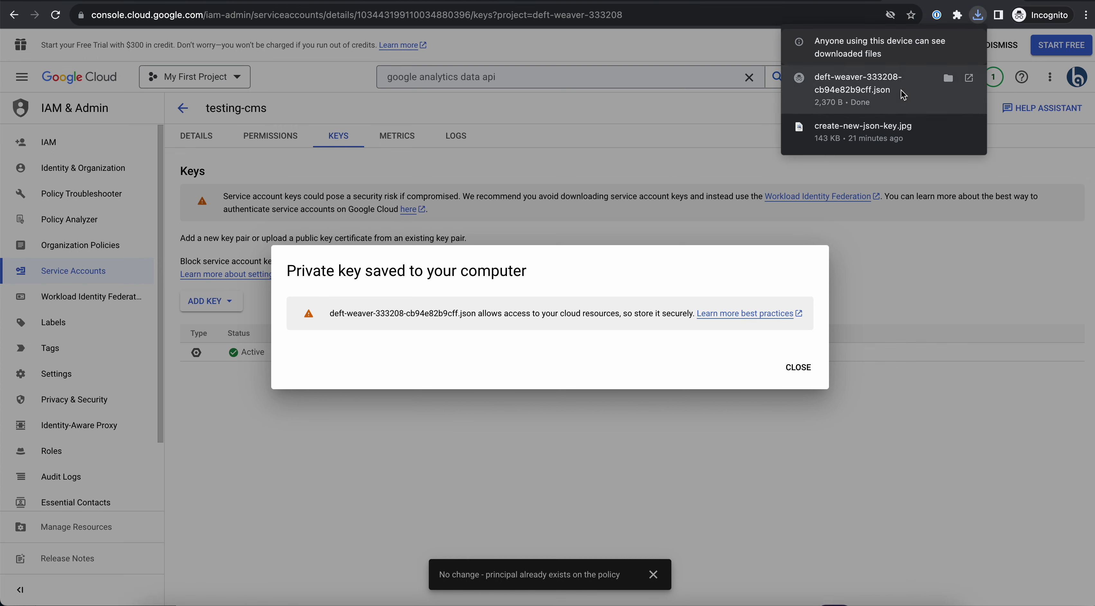
pyautogui.click(897, 90)
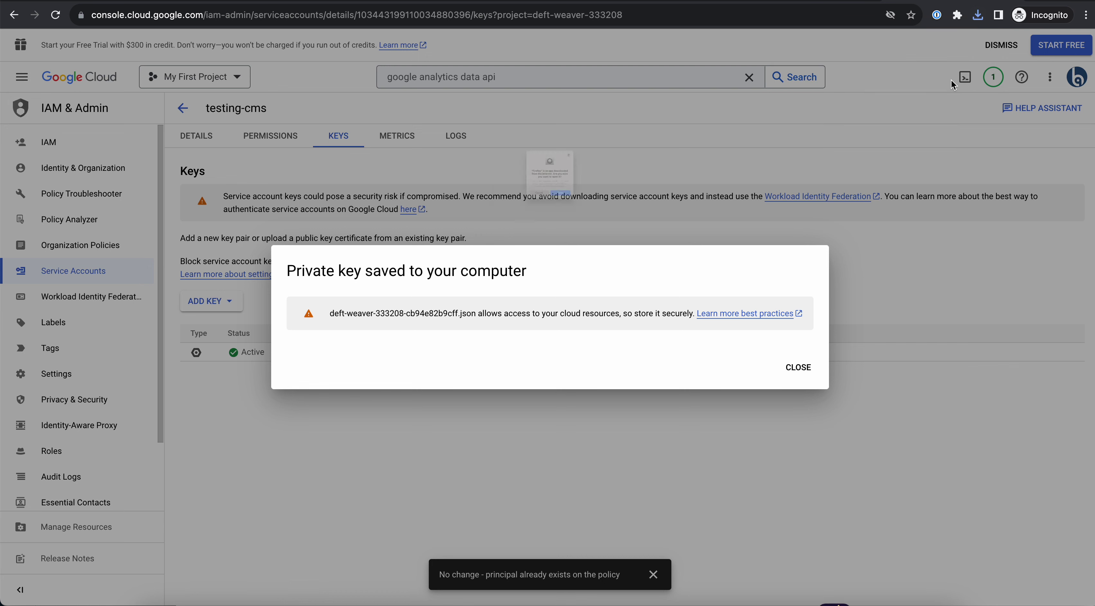
pyautogui.click(530, 238)
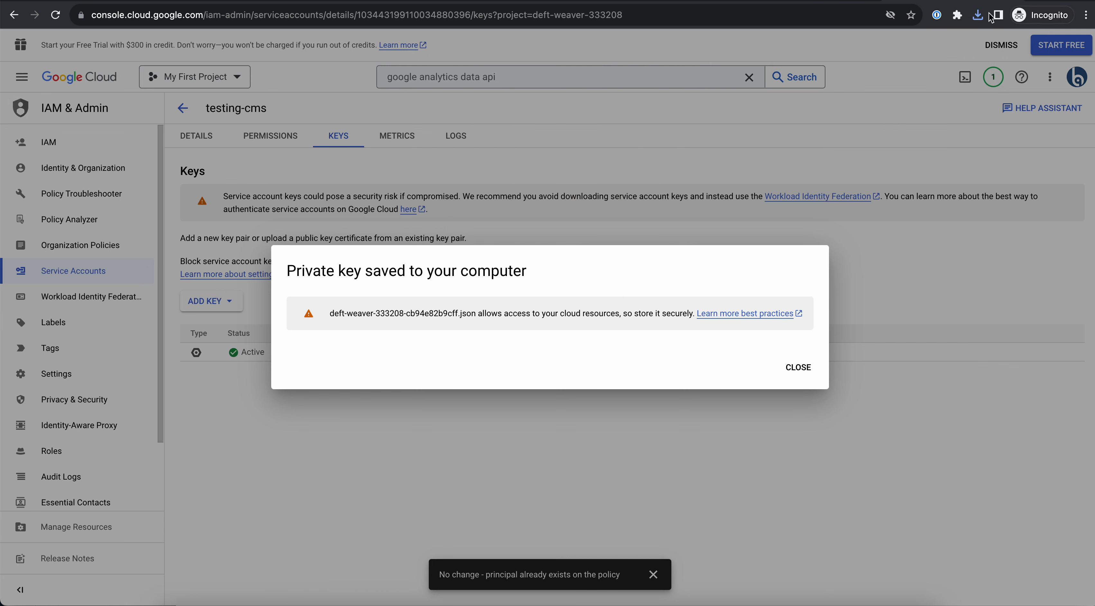
# Locate the downloaded JSON key file in the Downloads folder, open it in Sublime Text and select its entire contents
pyautogui.click(977, 15)
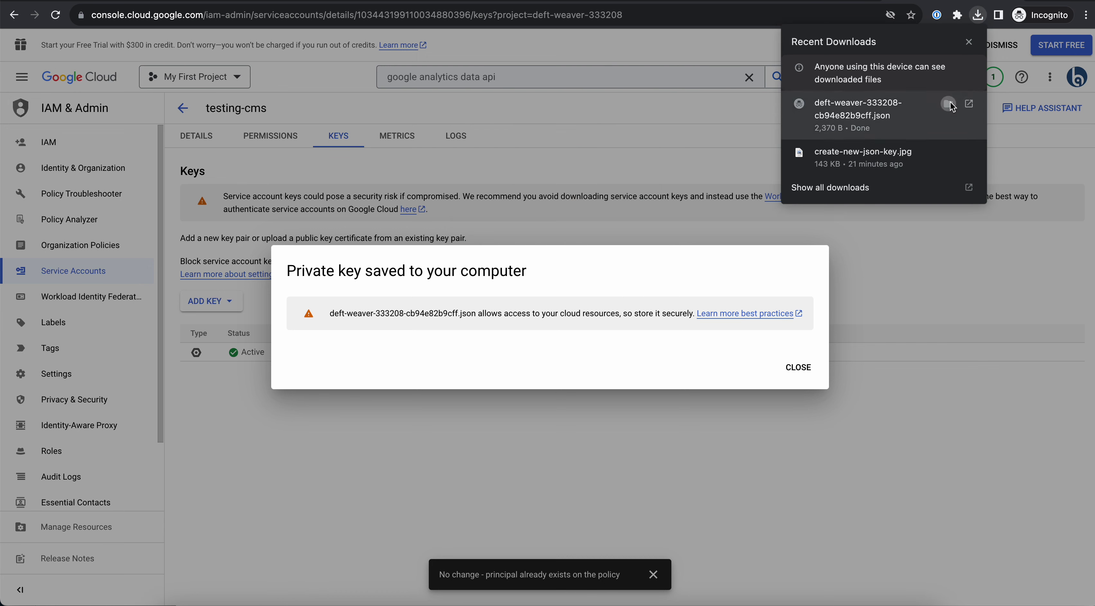
pyautogui.click(949, 103)
pyautogui.rightClick(496, 134)
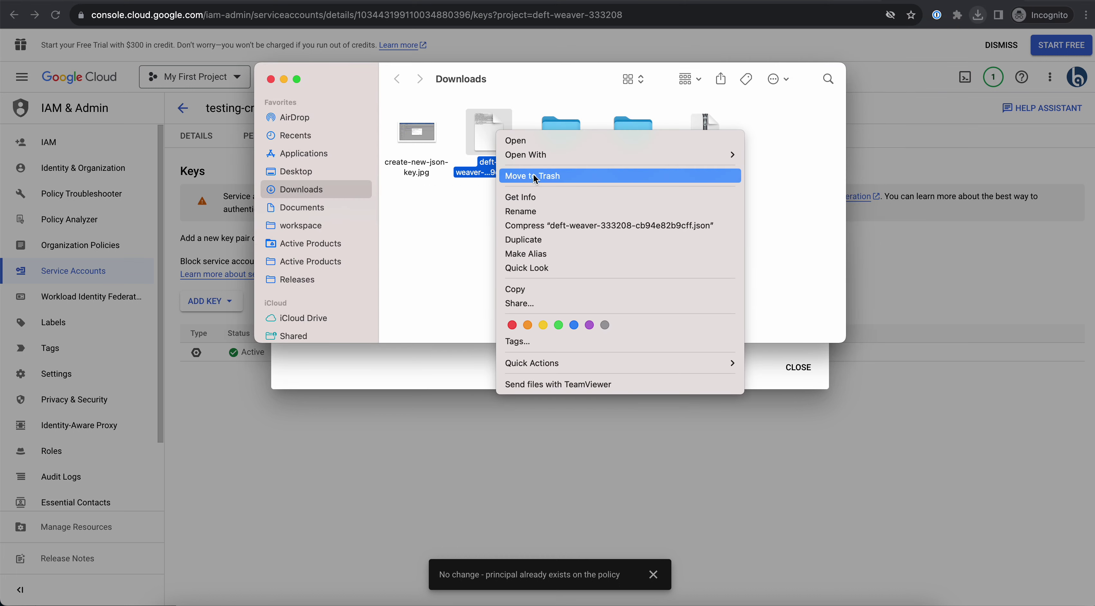
pyautogui.moveTo(629, 155)
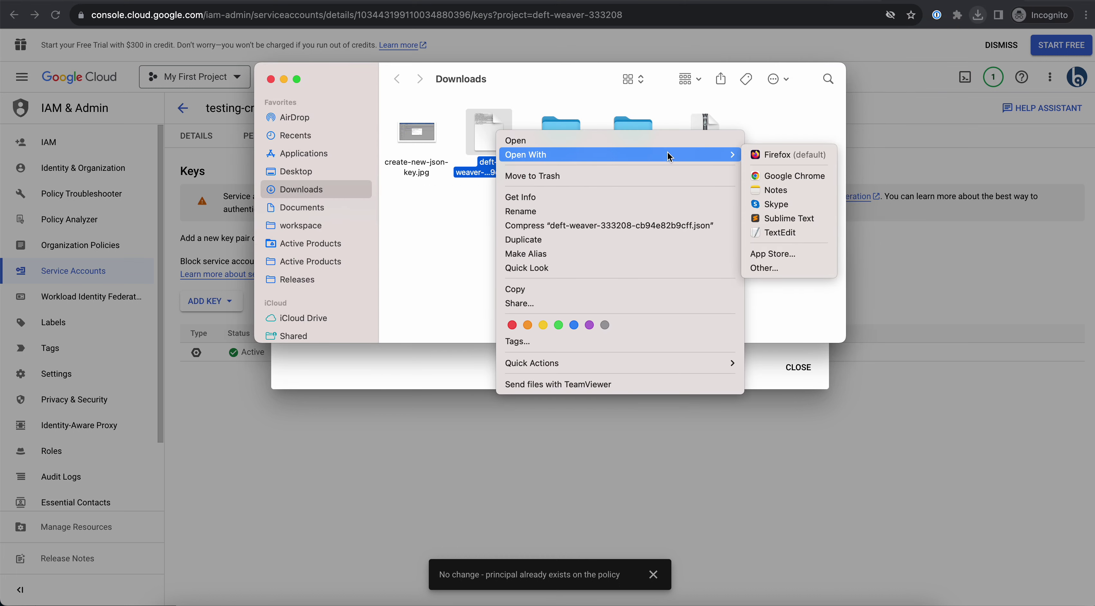
pyautogui.click(791, 219)
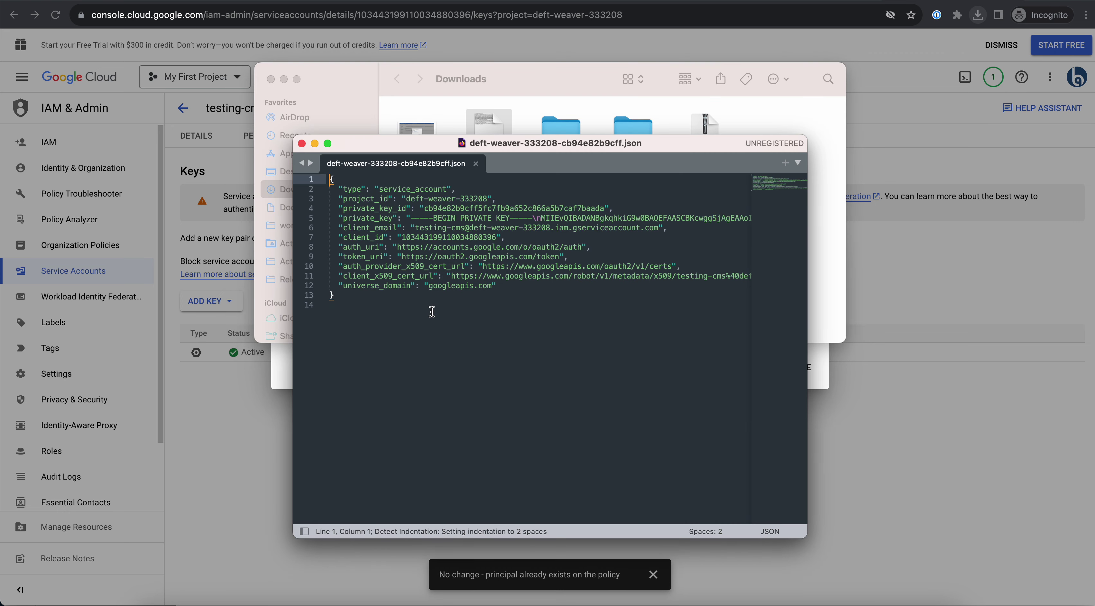
pyautogui.moveTo(432, 311); pyautogui.dragTo(251, 201)
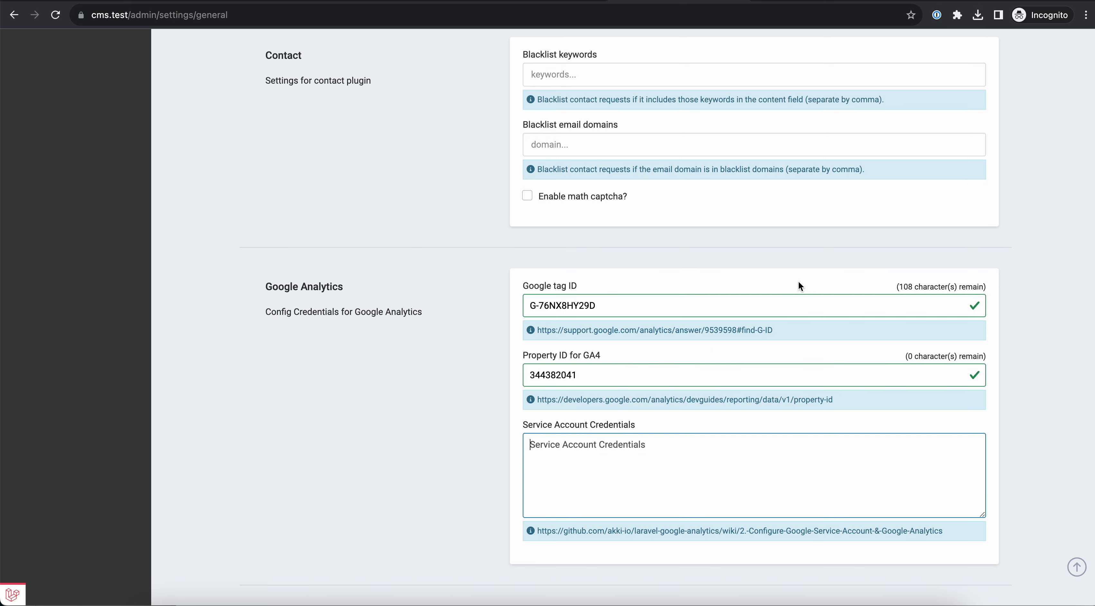
# Switch to Sublime Text, dismiss the update offer, and copy the entire contents of the JSON key file
pyautogui.click(824, 592)
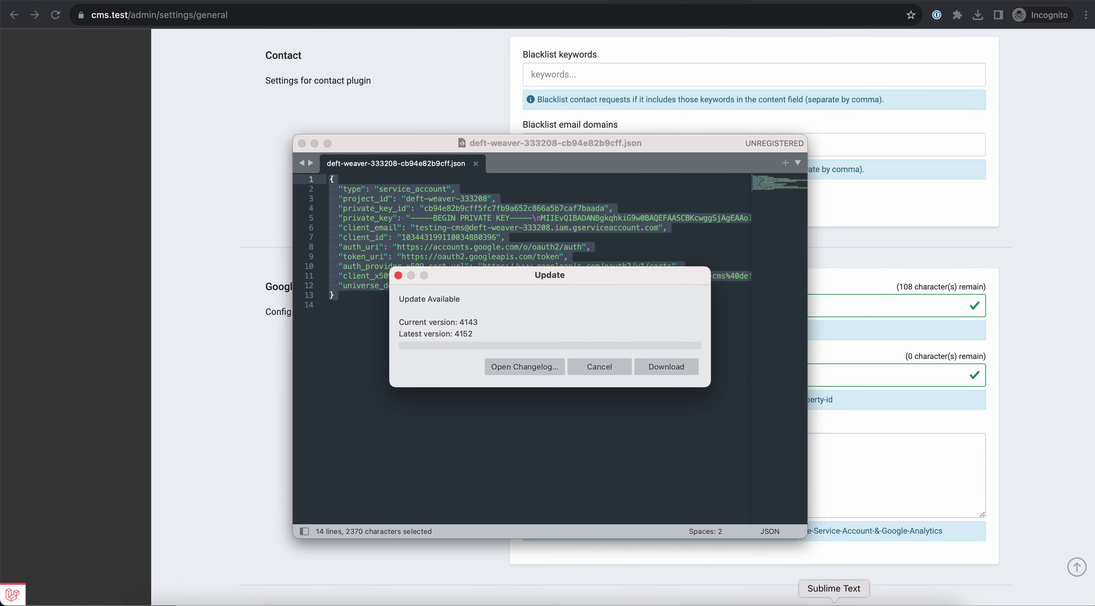
pyautogui.click(603, 368)
pyautogui.click(480, 312)
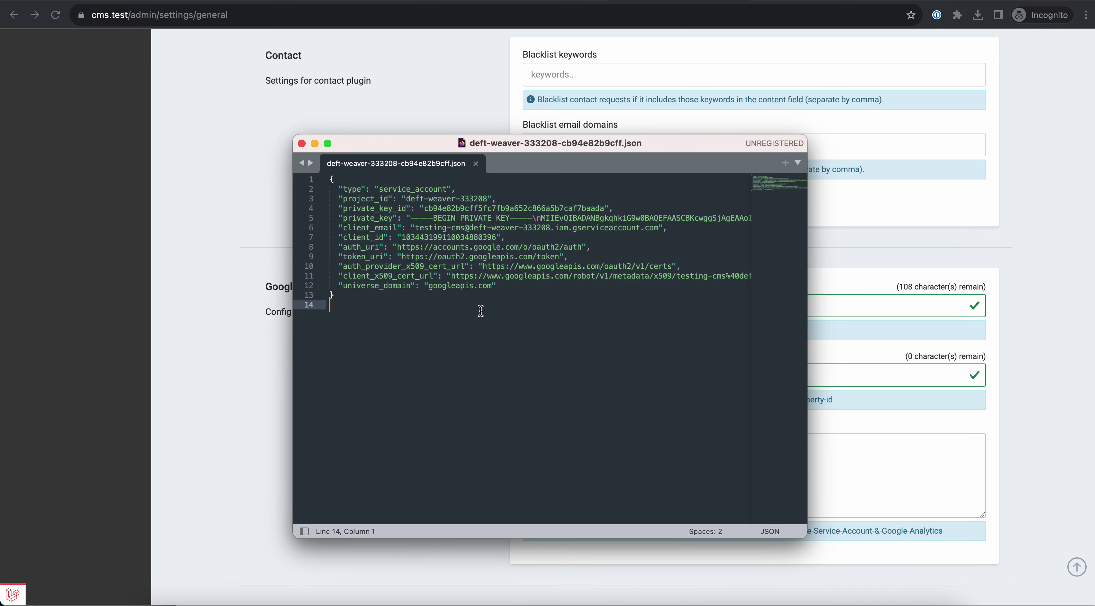
pyautogui.press('super+a')
pyautogui.rightClick(424, 204)
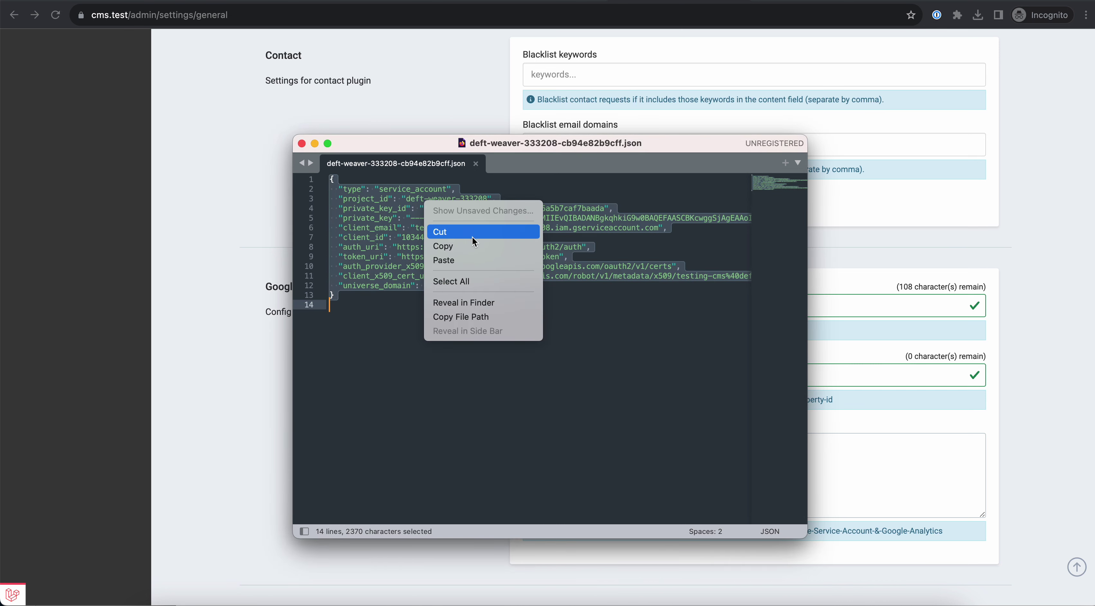
pyautogui.click(476, 245)
# In the browser, paste the JSON key into the Service Account Credentials field of the Google Analytics settings and save the settings
pyautogui.press('super+tab')
pyautogui.click(703, 441)
pyautogui.press('super+v')
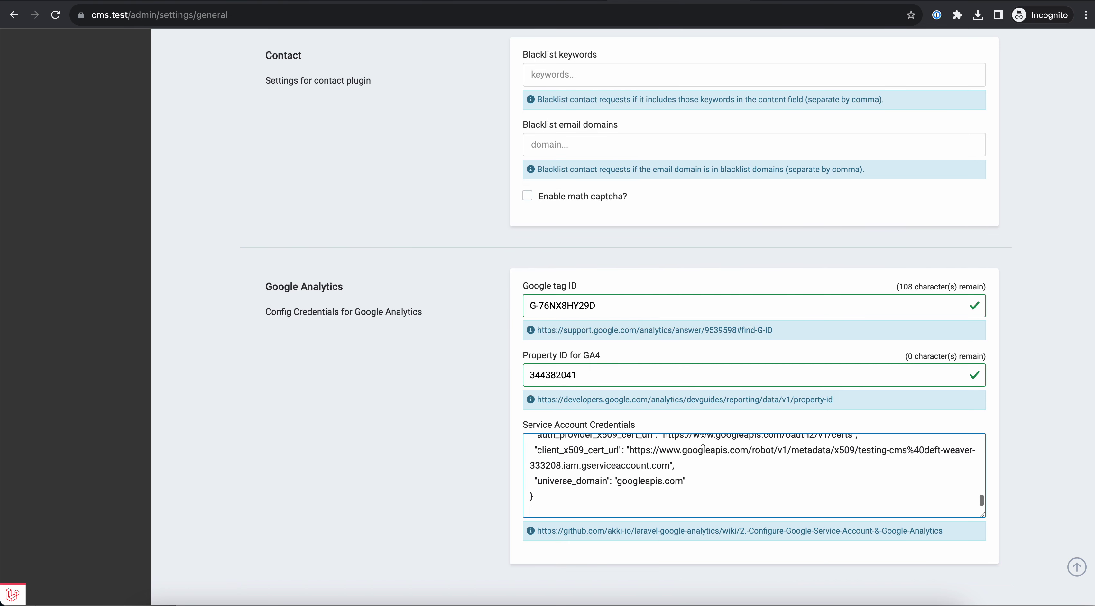
pyautogui.scroll(-20, 995, 473)
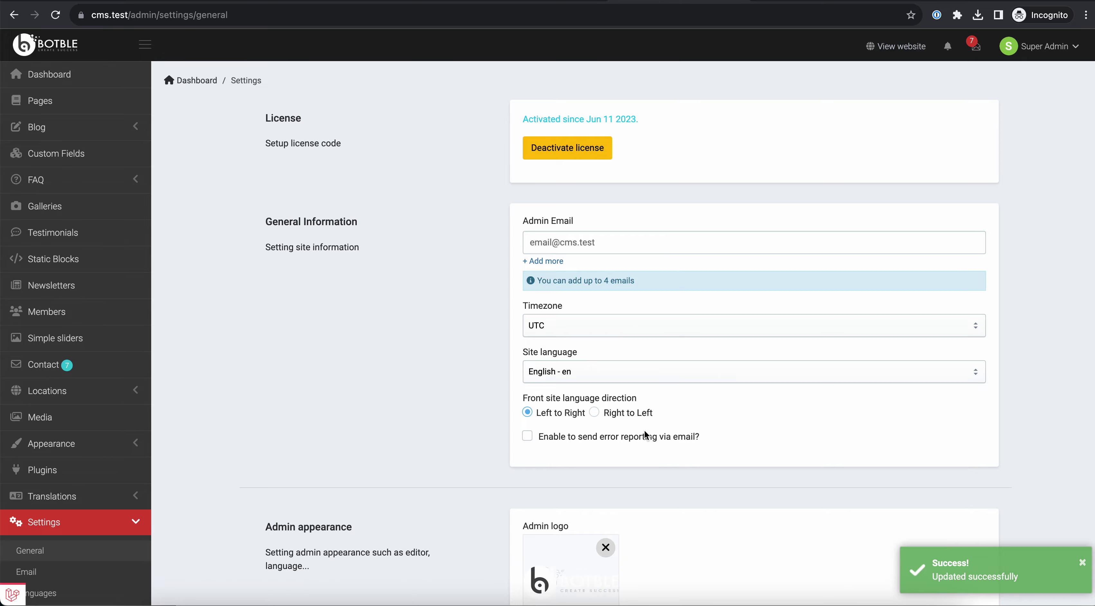
# Consult the GitHub wiki guide's sections on opening Google Analytics admin, selecting account access management and adding a user
pyautogui.scroll(-20, 644, 433)
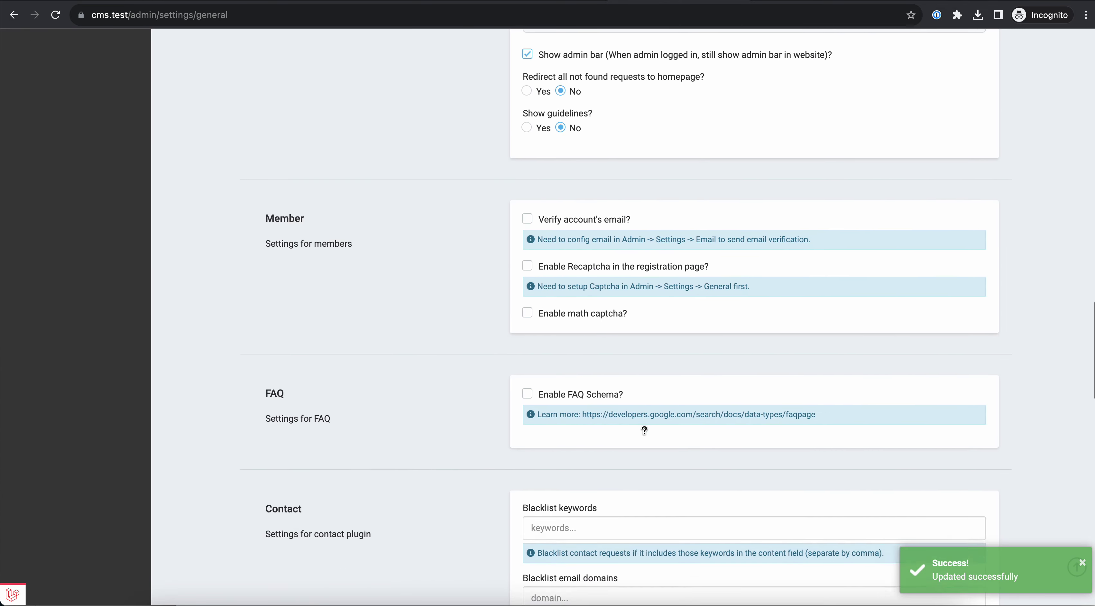
pyautogui.scroll(-2, 644, 429)
pyautogui.click(262, 7)
pyautogui.scroll(-15, 558, 327)
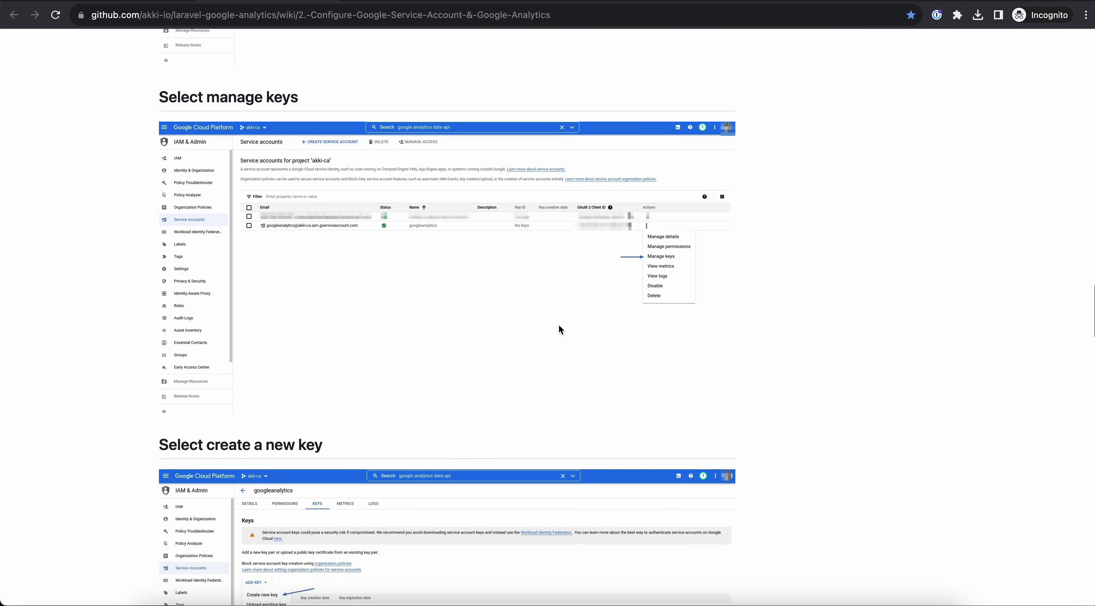
pyautogui.scroll(-6, 558, 327)
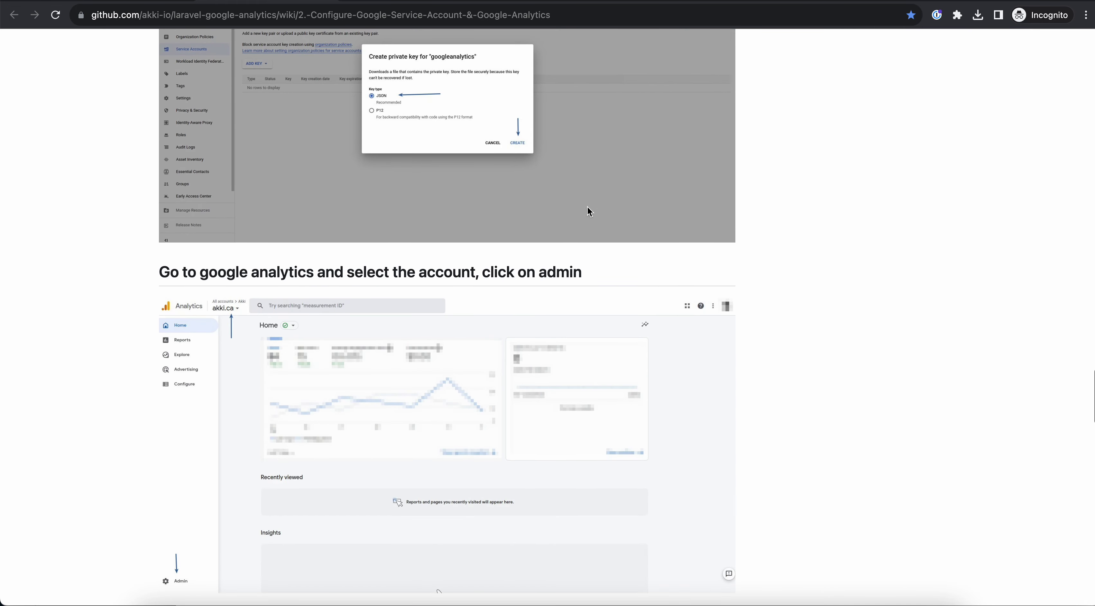
pyautogui.scroll(-2, 513, 345)
pyautogui.moveTo(376, 223); pyautogui.dragTo(536, 223)
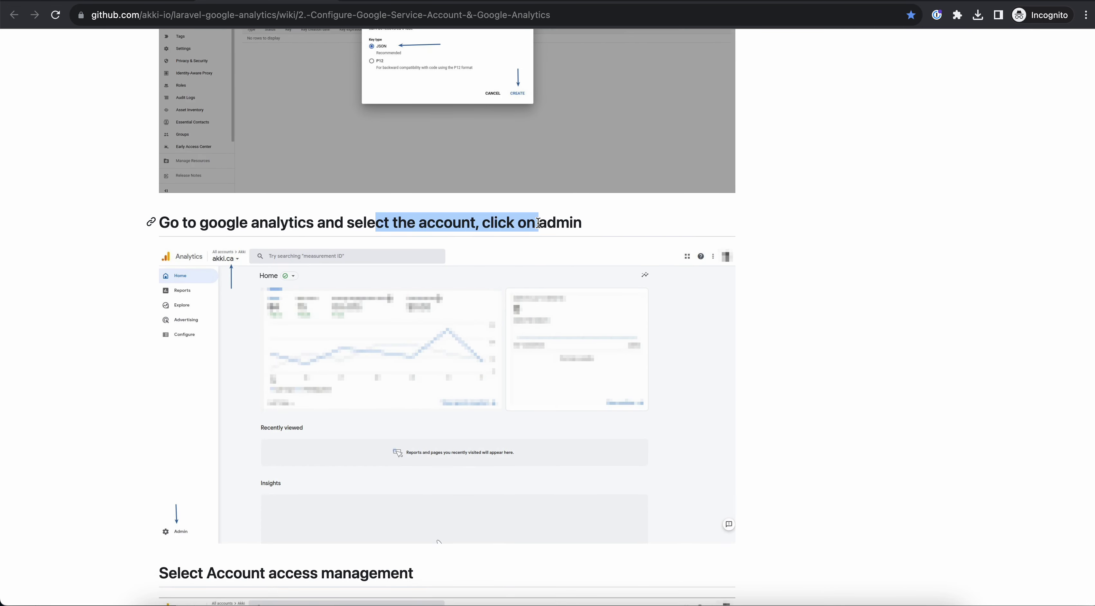
pyautogui.scroll(-9, 441, 405)
pyautogui.scroll(-7, 524, 463)
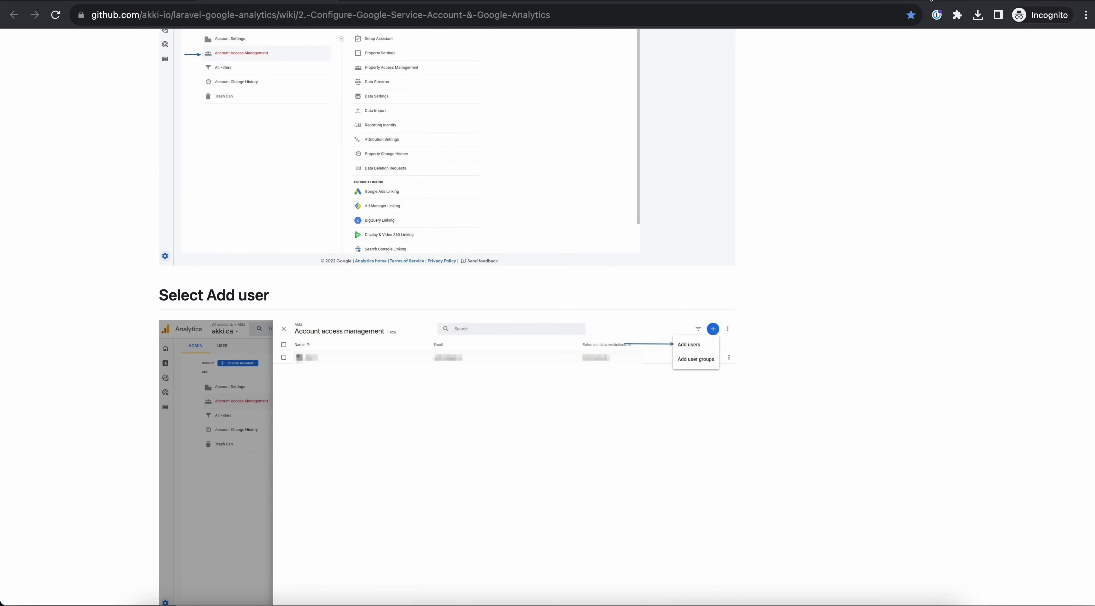
# Copy the client_email value from the Service Account Credentials in the Botble CMS general settings
pyautogui.click(672, 1)
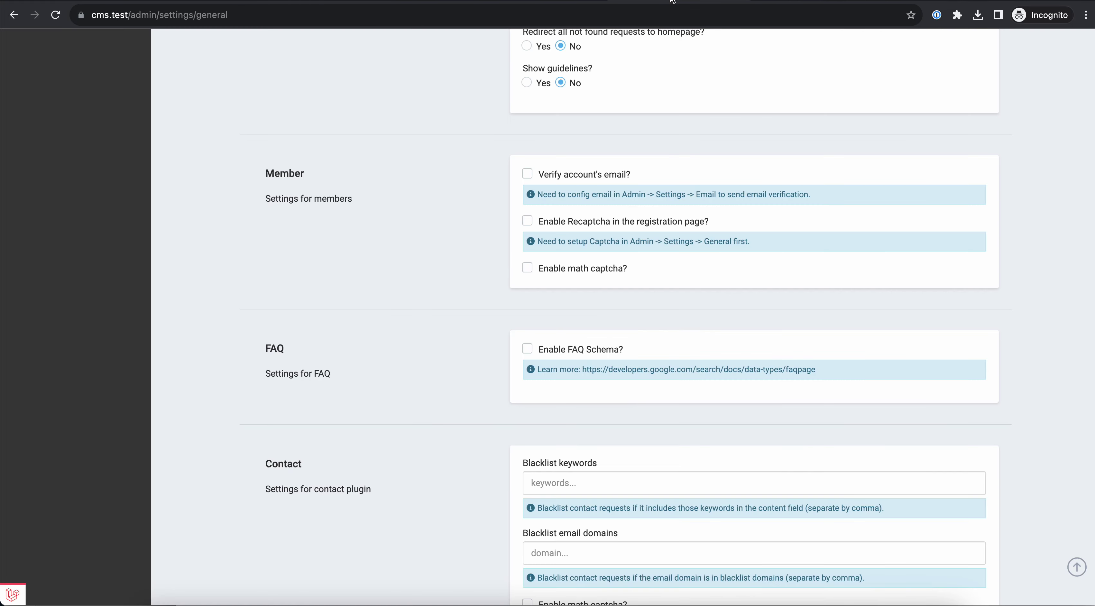
pyautogui.scroll(20, 753, 273)
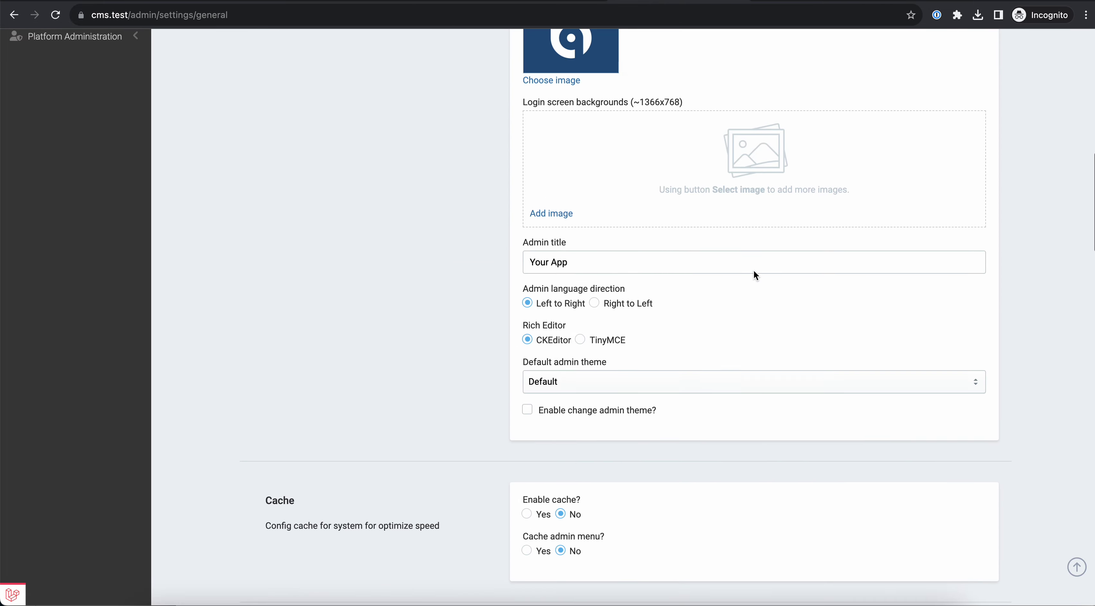
pyautogui.scroll(-20, 753, 272)
pyautogui.scroll(-12, 754, 276)
pyautogui.scroll(-5, 717, 338)
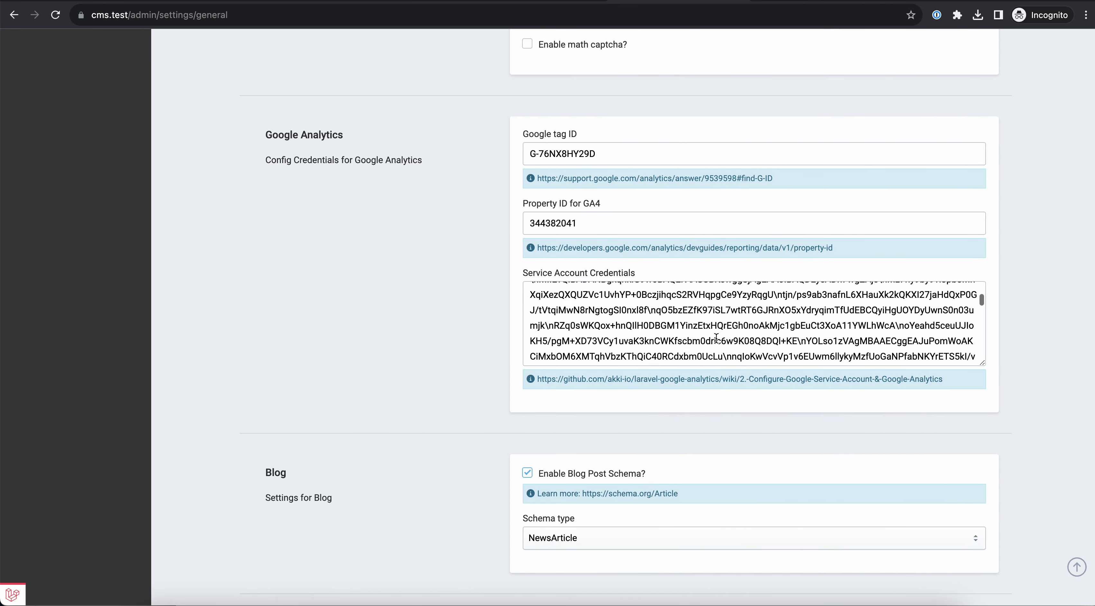
pyautogui.scroll(-5, 716, 338)
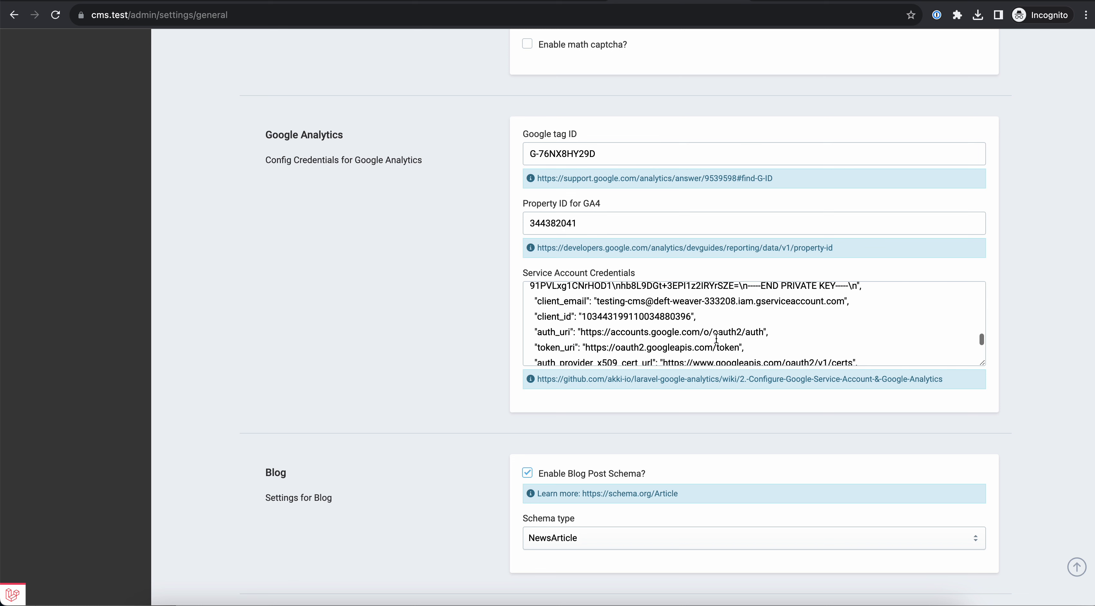
pyautogui.moveTo(599, 301); pyautogui.dragTo(833, 302)
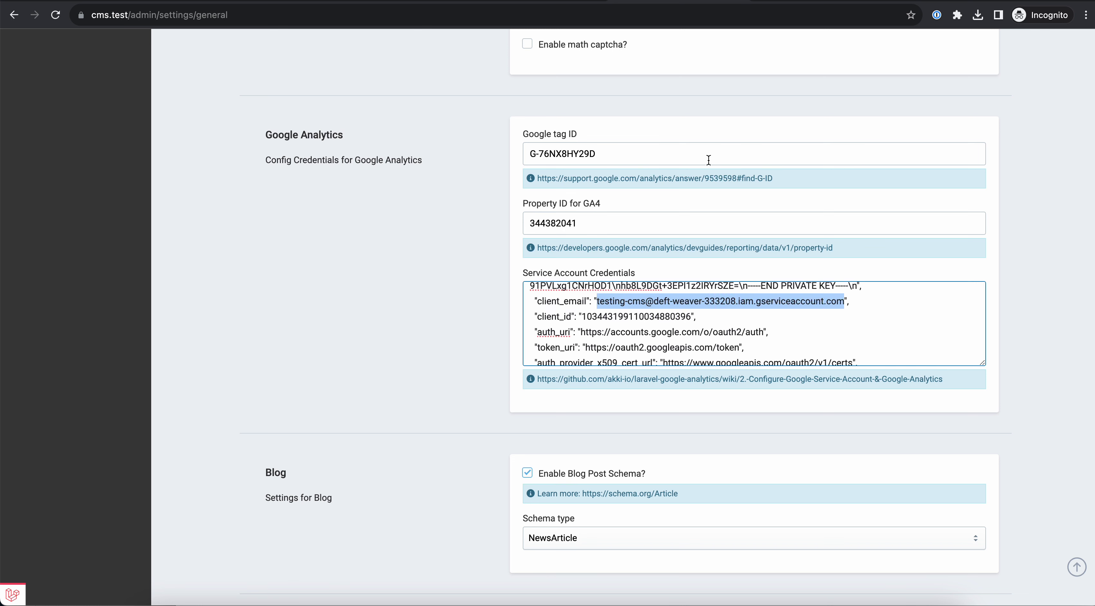
# Open Property Access Management for the GA4 property in Google Analytics and start adding new users
pyautogui.hotkey('ctrl', 'Tab')
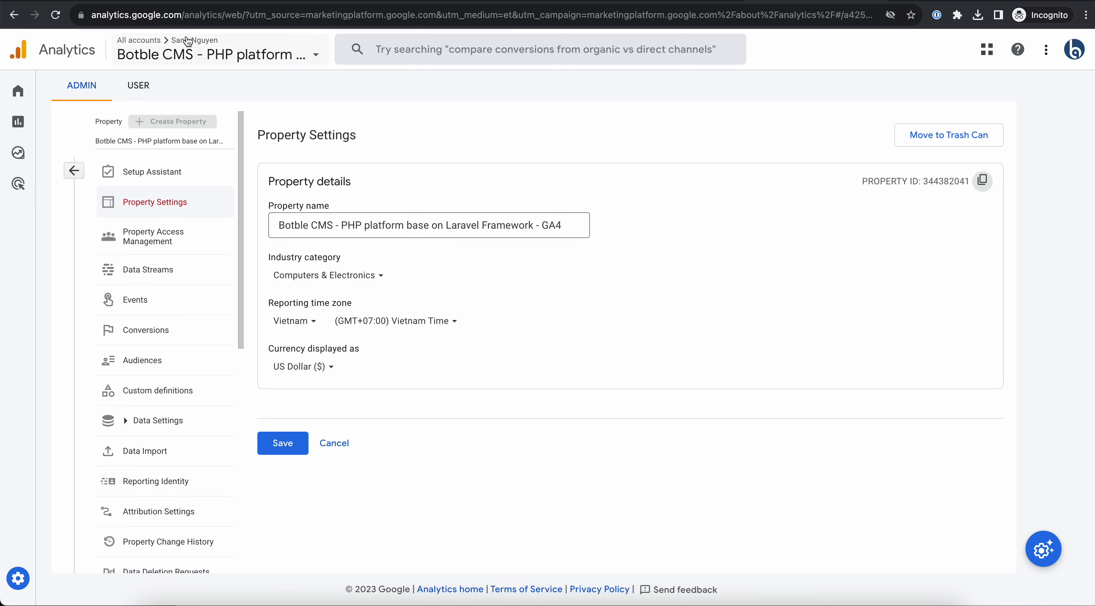
pyautogui.click(74, 170)
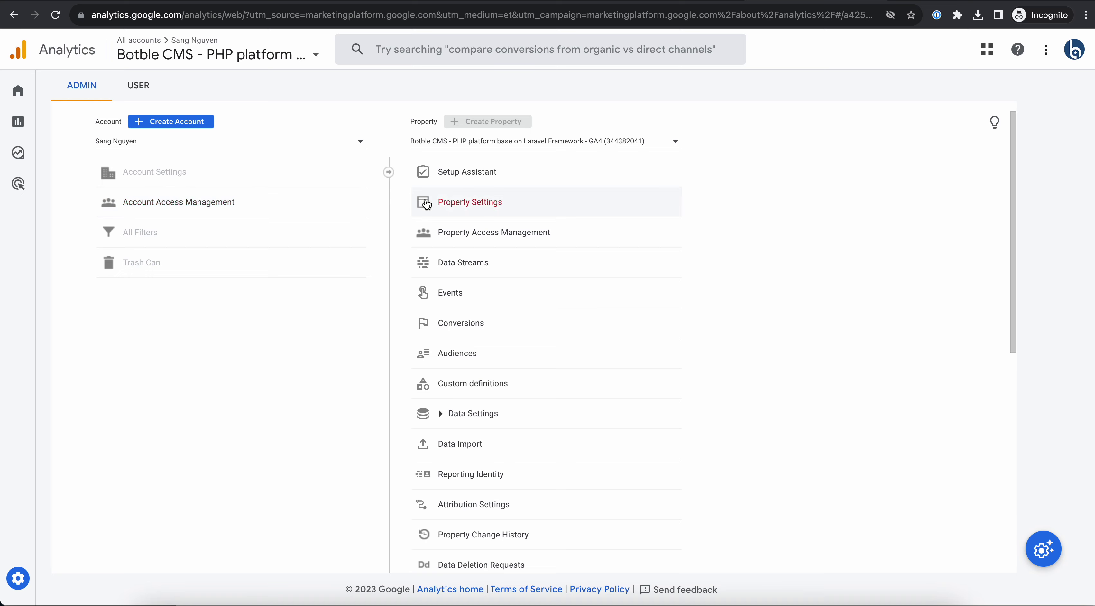
pyautogui.click(516, 234)
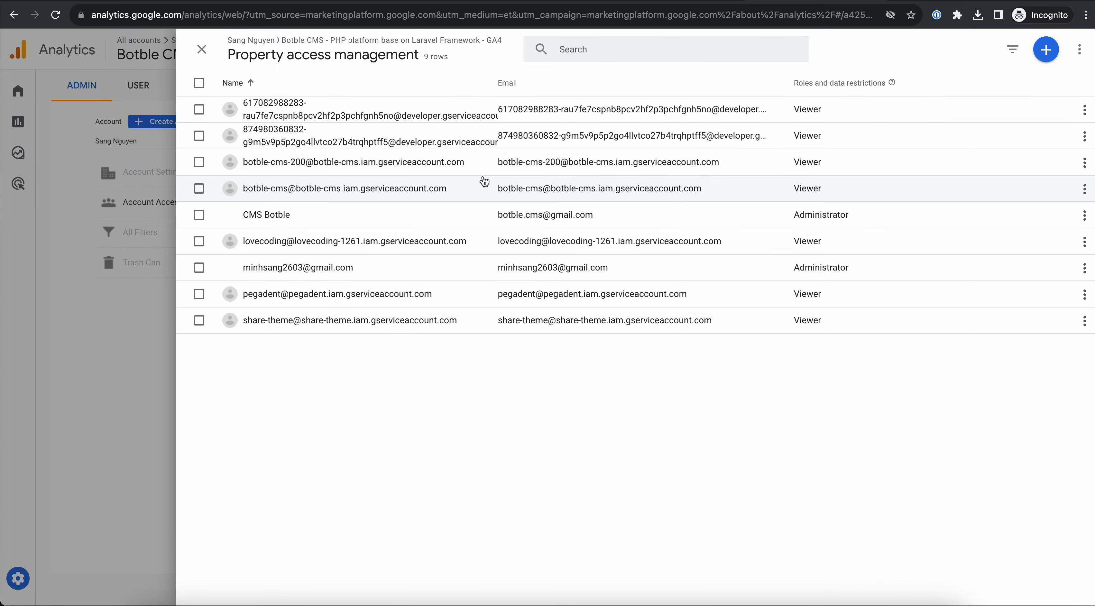
pyautogui.click(1045, 49)
pyautogui.click(1025, 80)
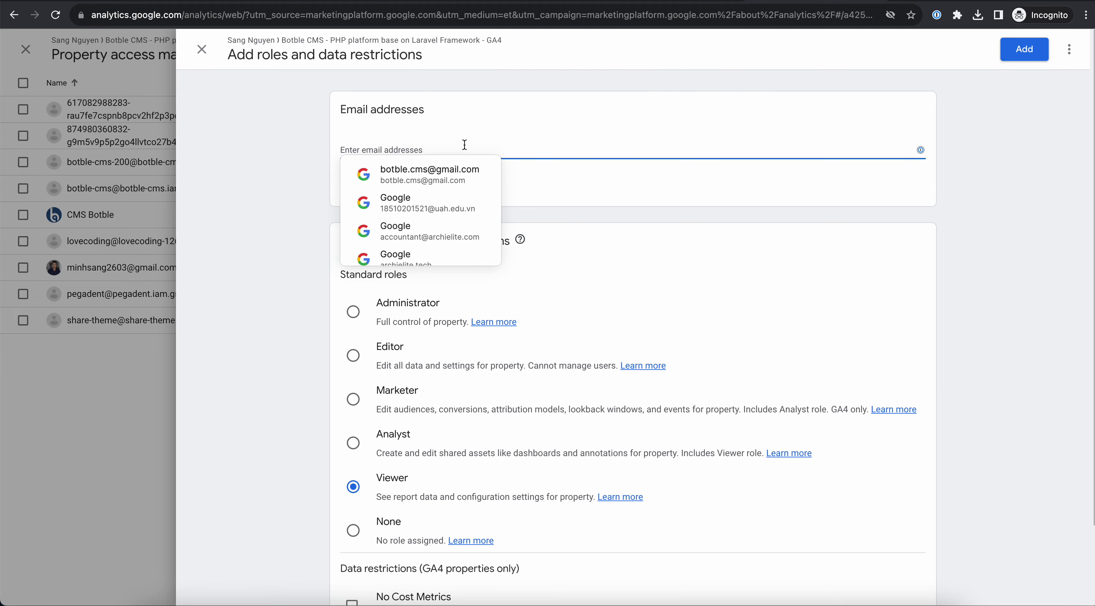
# Enter the service account's copied client e-mail as the new user and add it with the Viewer role
pyautogui.hotkey('ctrl', 'v')
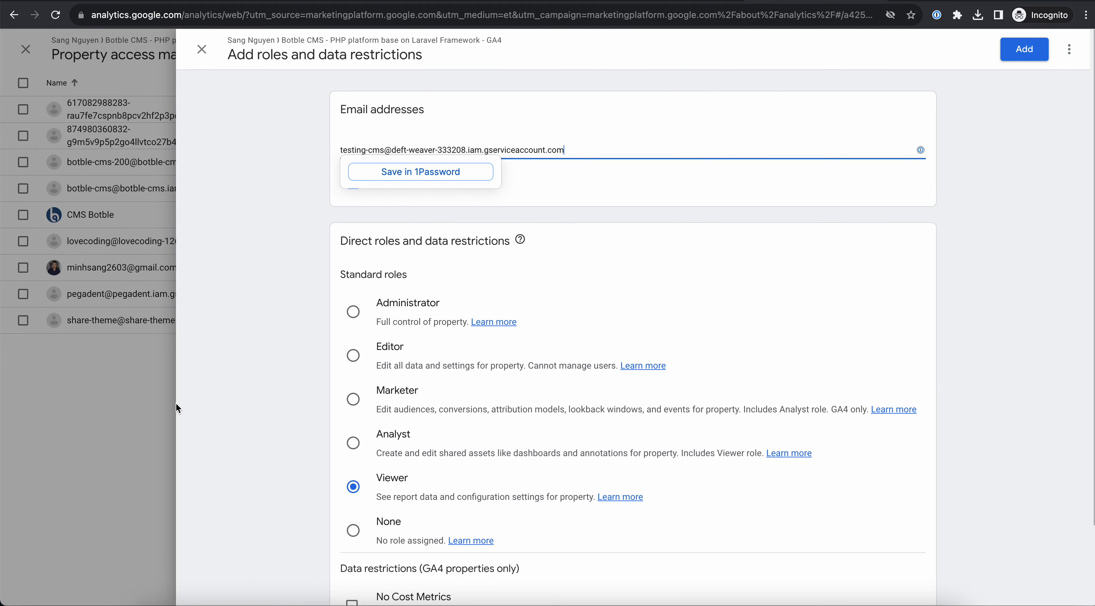
pyautogui.click(252, 433)
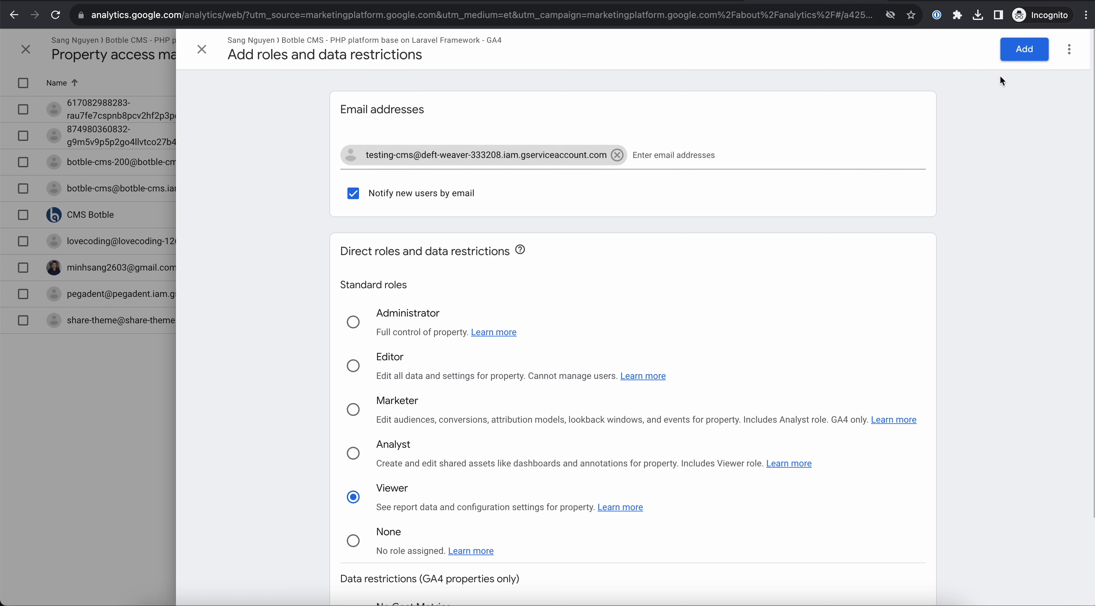
pyautogui.click(1025, 50)
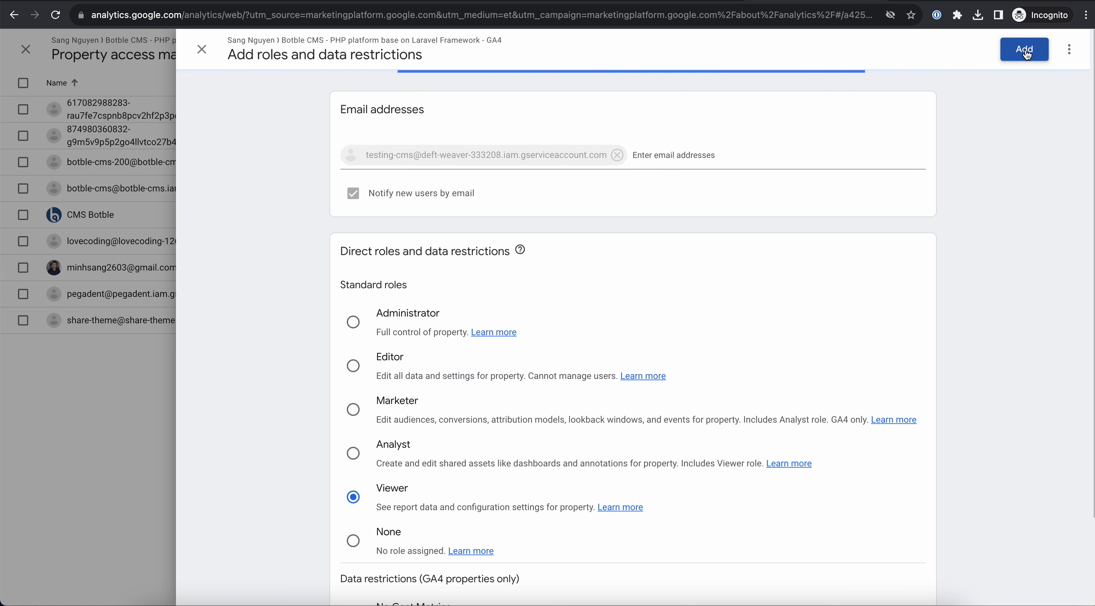